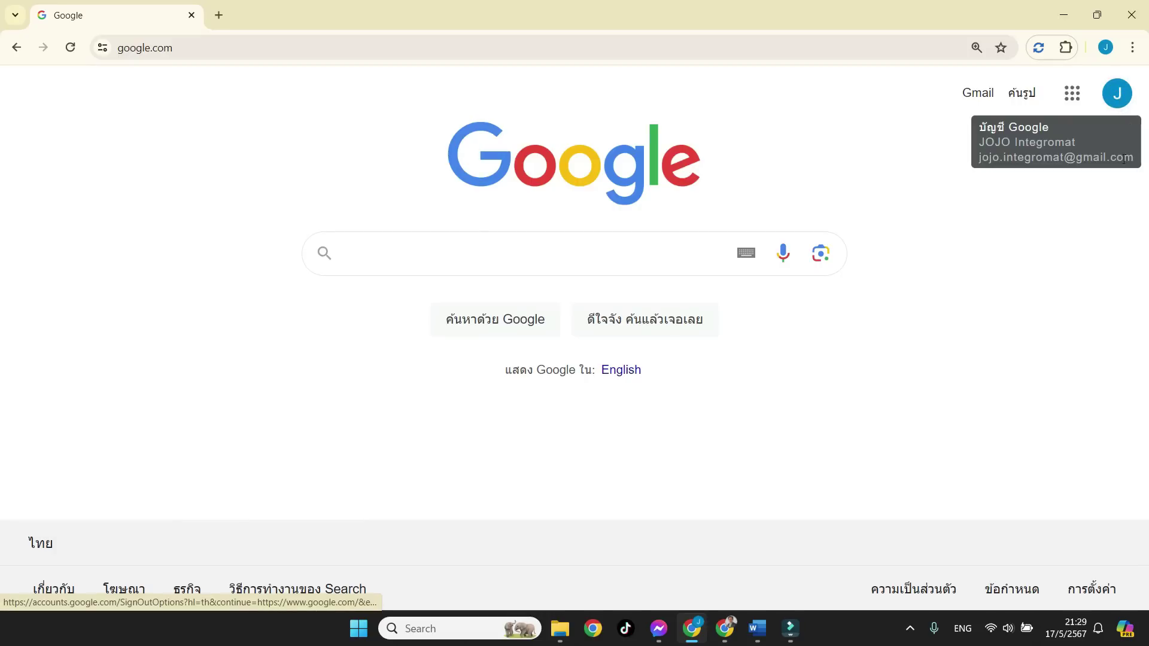
Go to appsheet.com from the Chrome address bar.
left_click(707, 50)
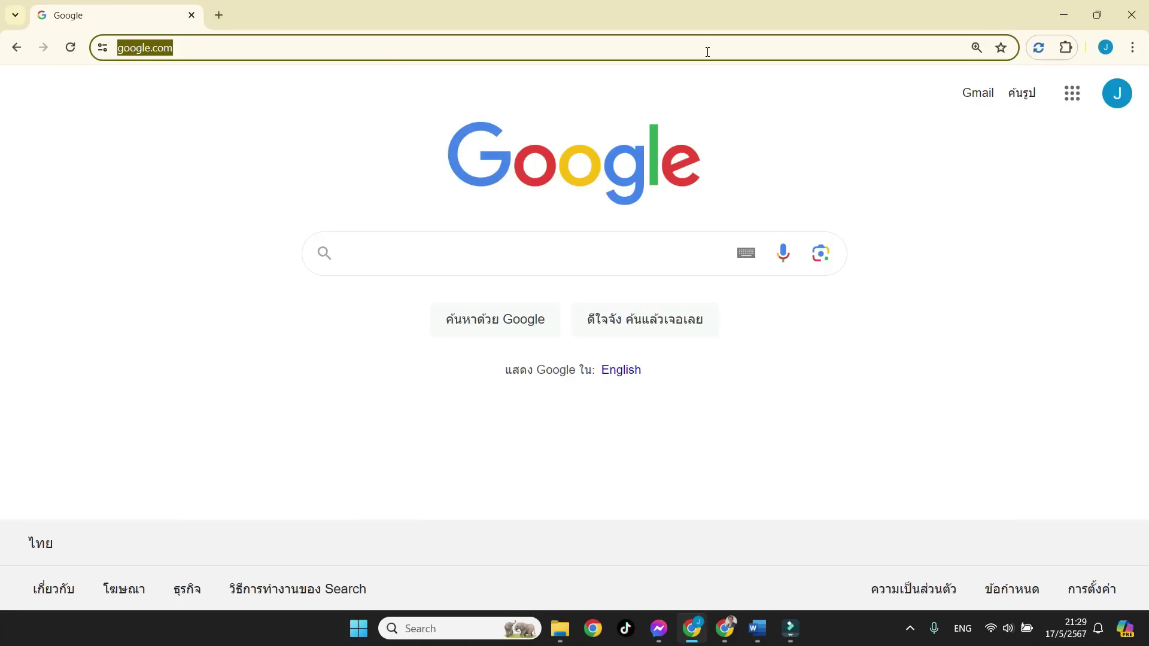
type("app")
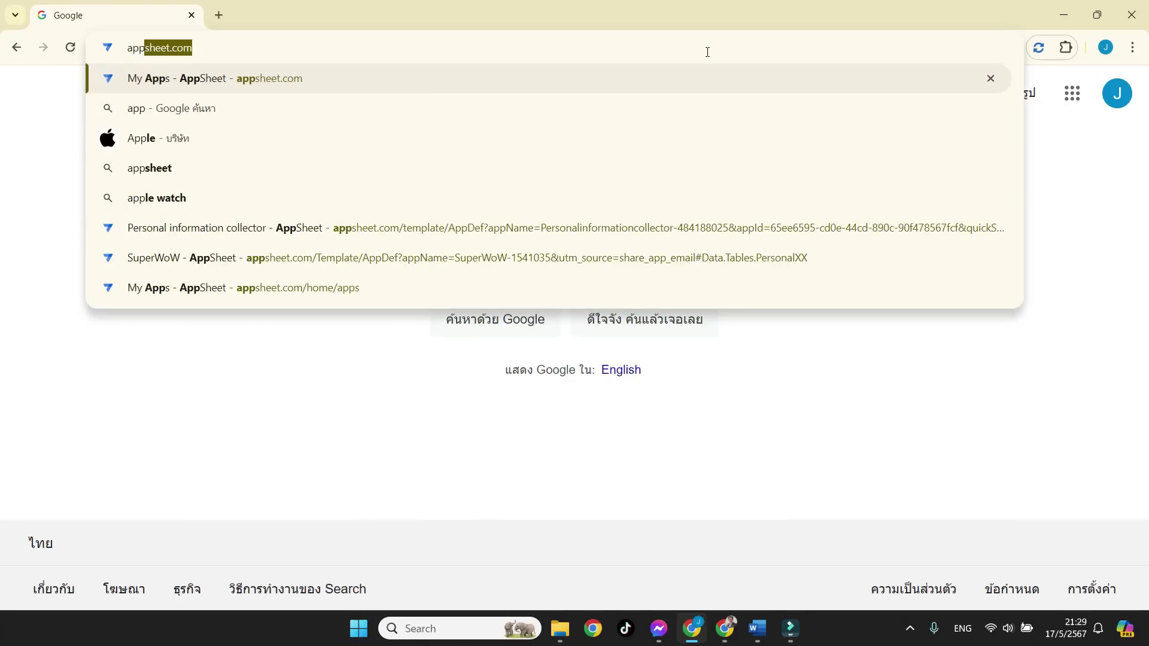
key("Return")
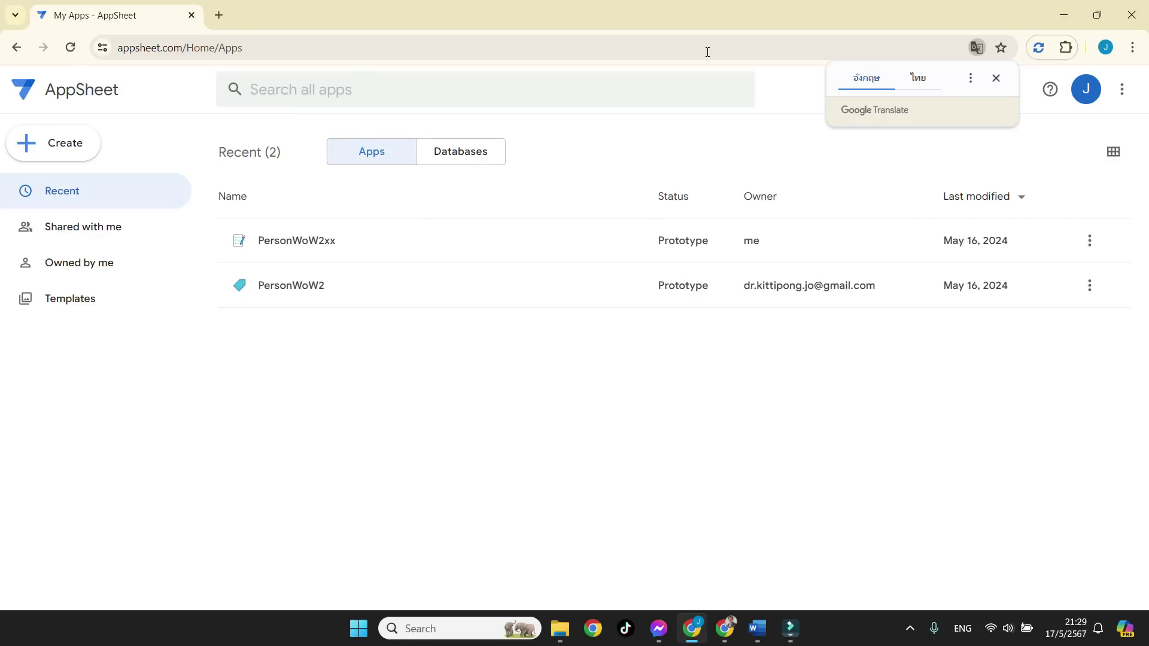
Dismiss the translate offer and choose Create > App > Start with Gemini.
left_click(995, 79)
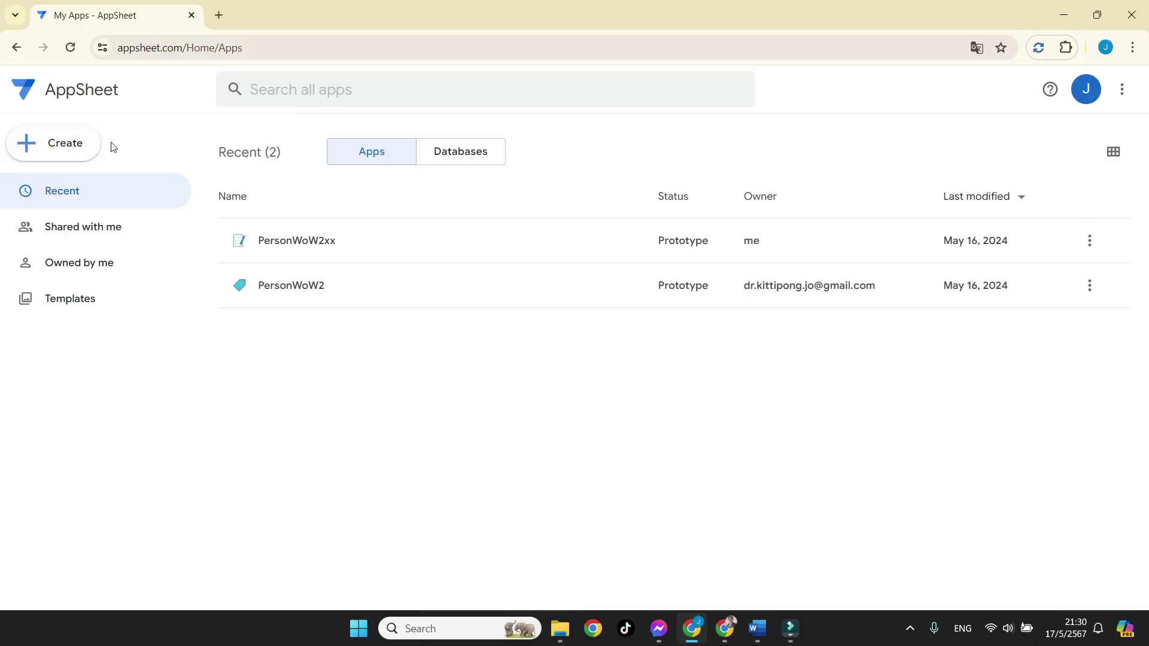
left_click(78, 147)
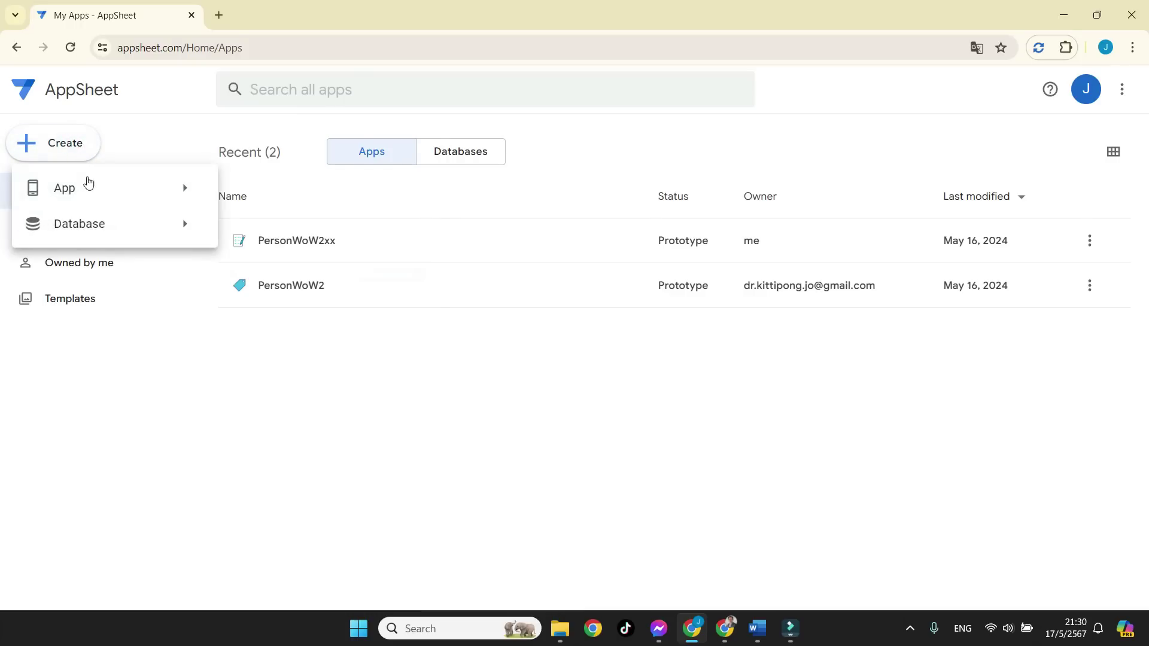
mouse_move(91, 191)
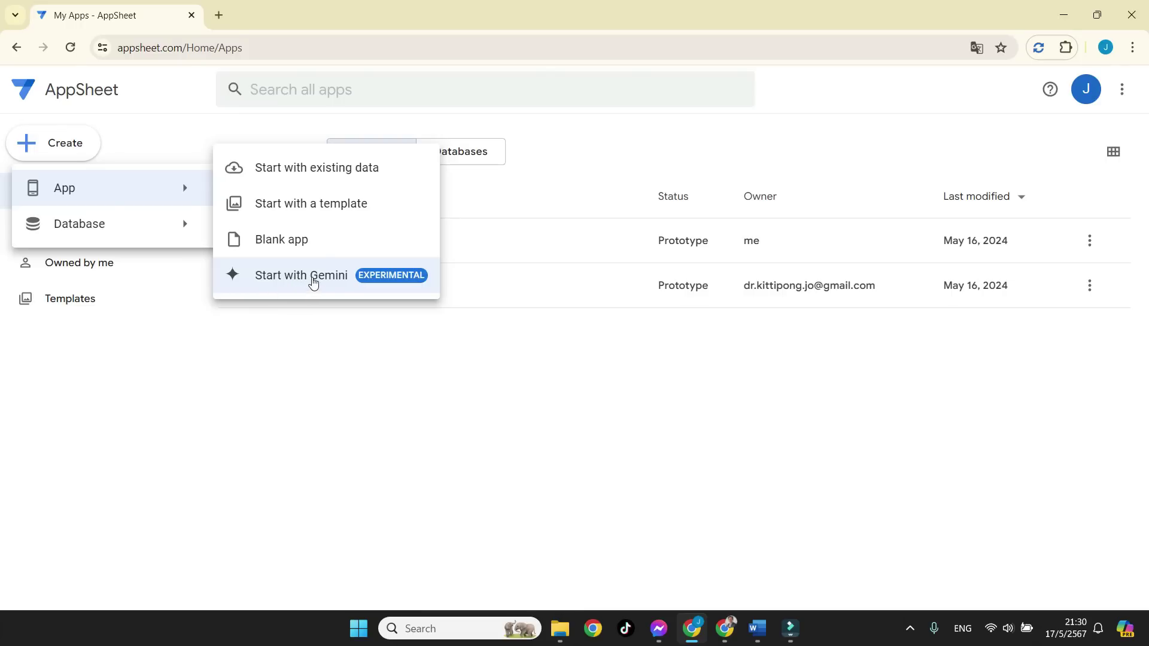
left_click(318, 280)
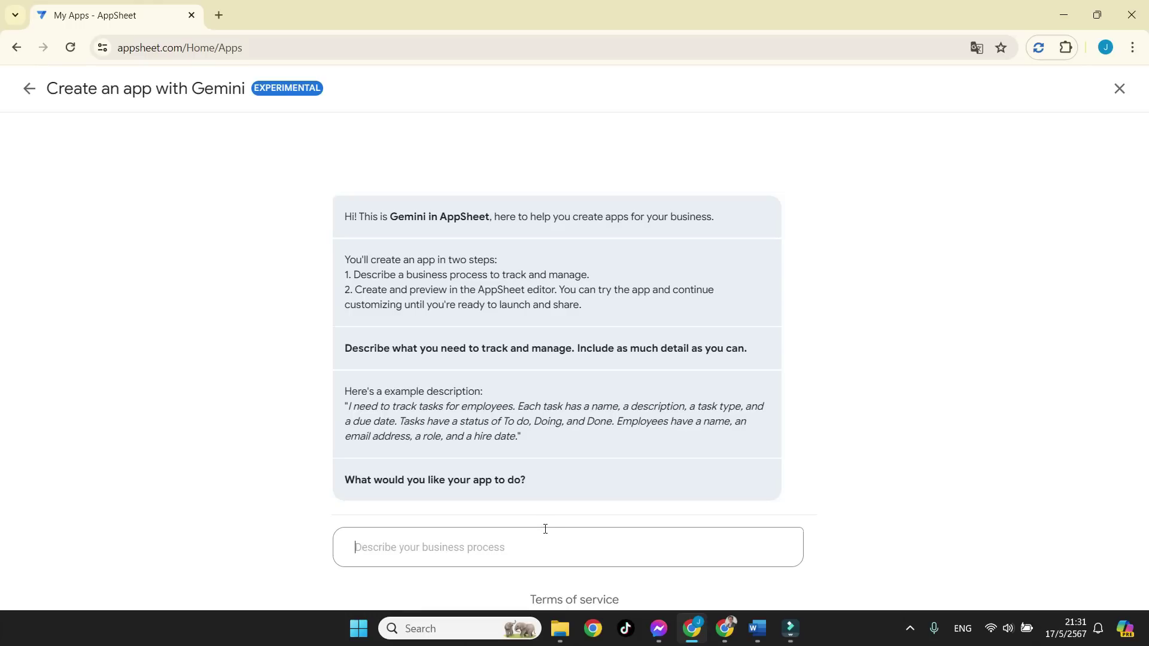
Type the description 'สร้าง Mobile App สำหรับเก็บข้อมูลบุคคล ที่ประกอบไปด้วย', switching Thai and English input.
key("alt+shift")
key("grave")
type("ss")
key("BackSpace")
key("BackSpace")
key("grave")
type("สร้าง")
key("grave")
type("Mobile App")
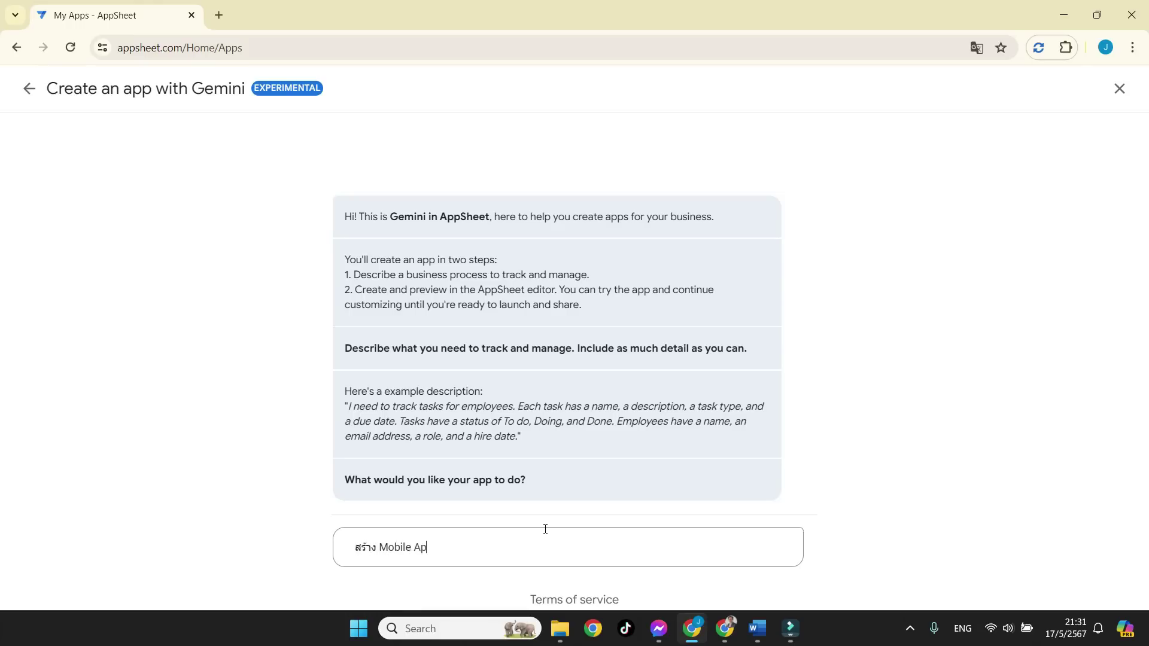
key("grave")
type("สำหรับเก็บขอม")
key("BackSpace")
key("BackSpace")
type("้อมูลบุคค")
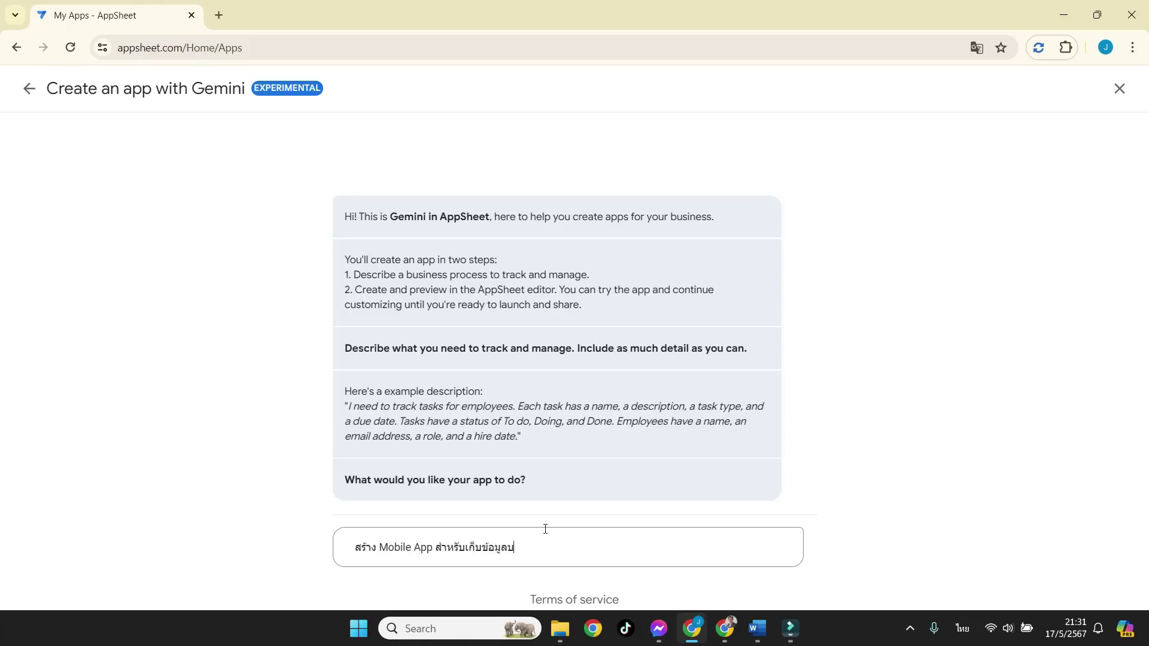
type("ล ที่ประกอบไปด้วย")
Finish the description with 'code, name, phone, email and image' and submit it to Gemini.
key("grave")
type("code , name ,")
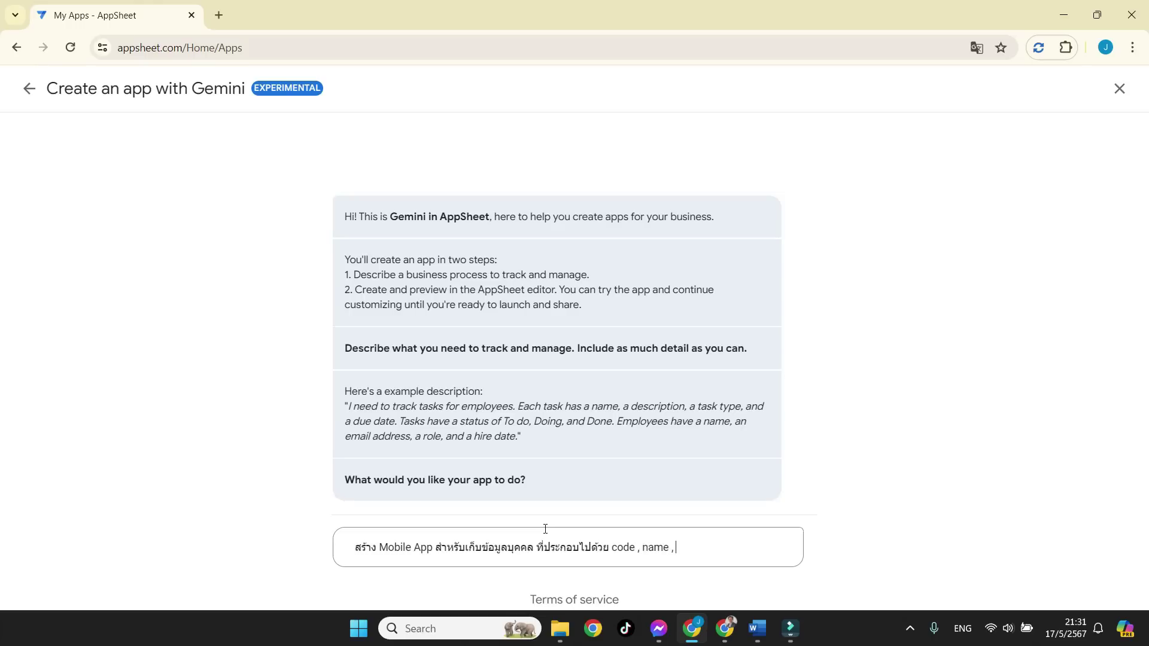
type(" phone , m")
key("BackSpace")
type("email and image")
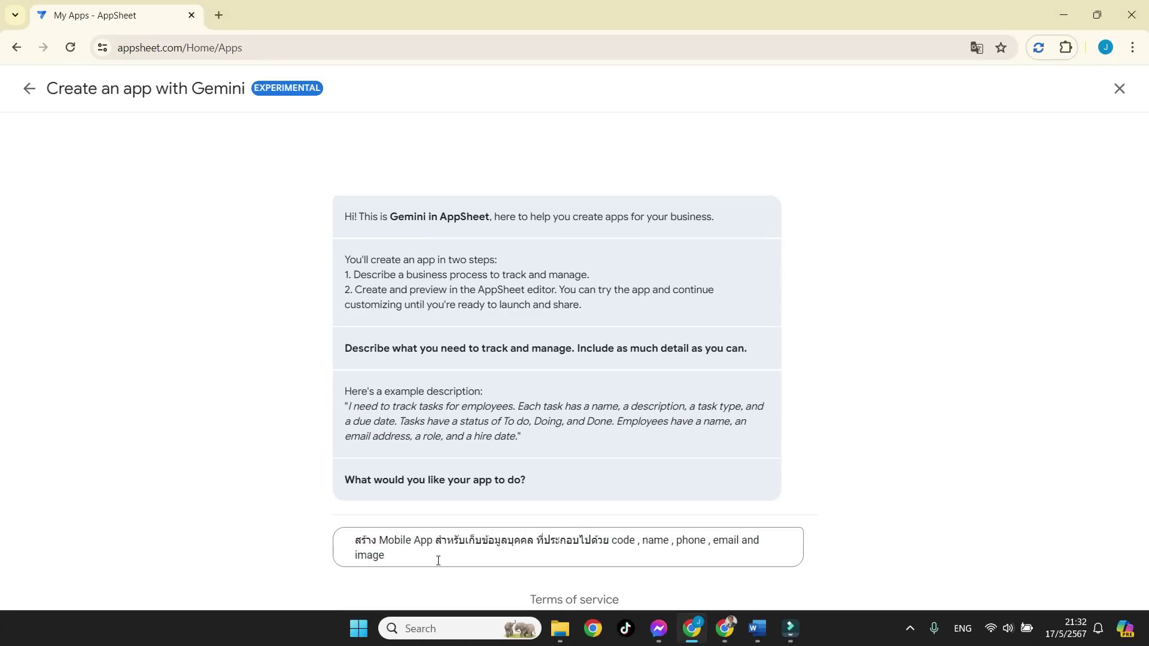
key("Return")
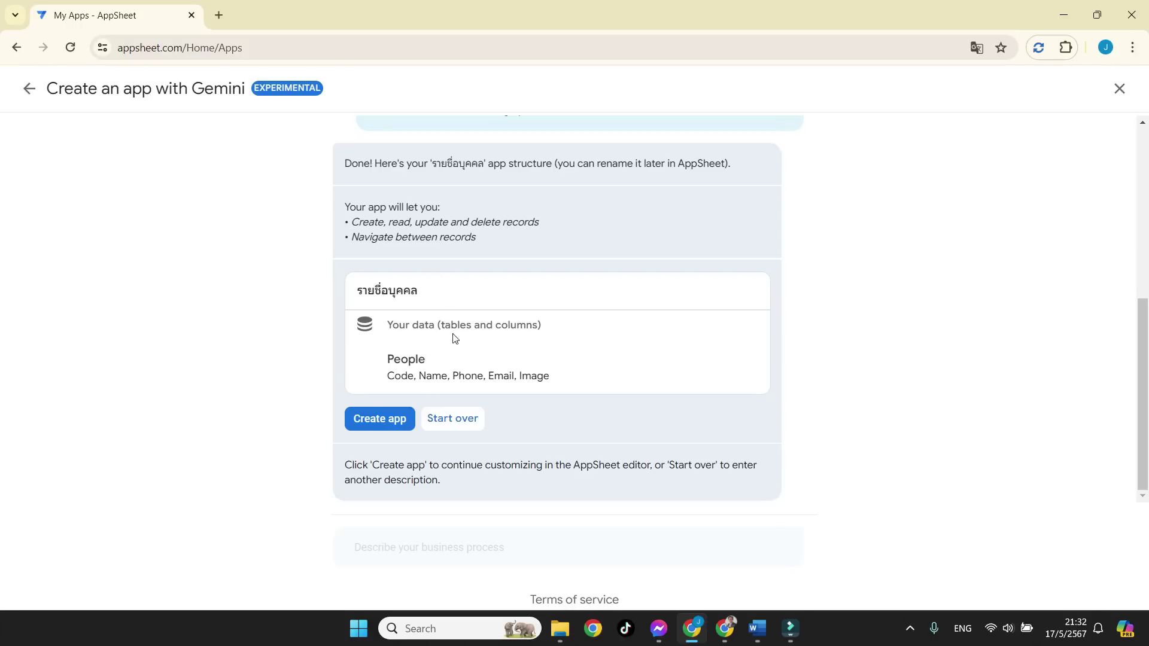
Accept Gemini's People table with Code, Name, Phone, Email and Image columns and create the app.
left_click_drag(387, 377, 563, 384)
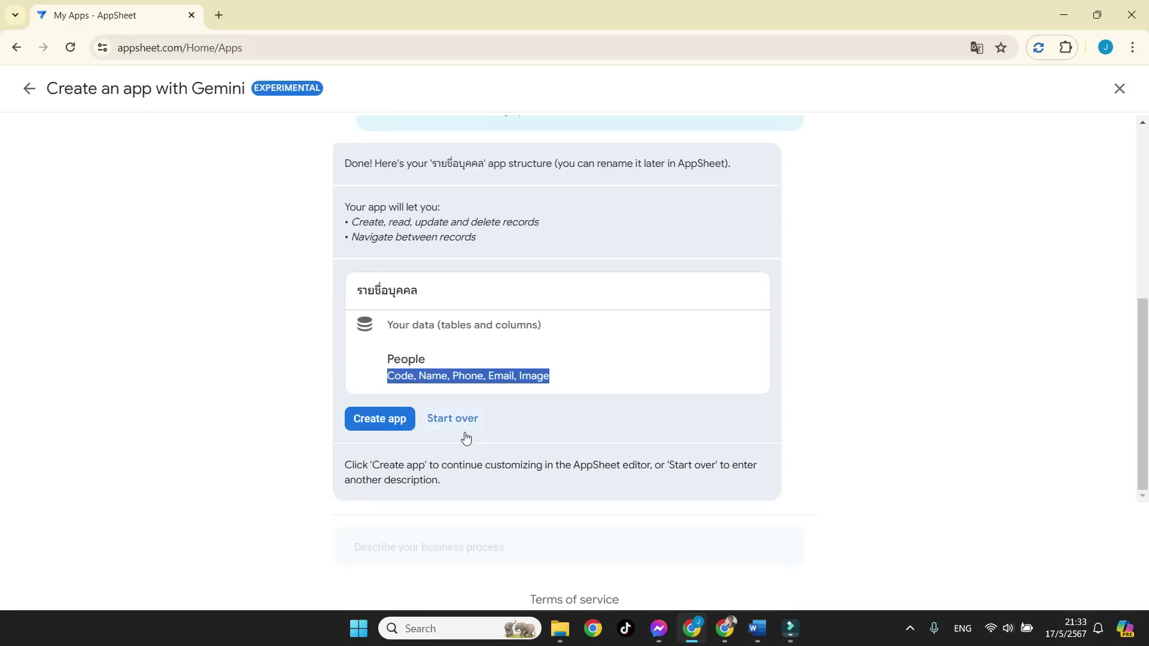
left_click(371, 419)
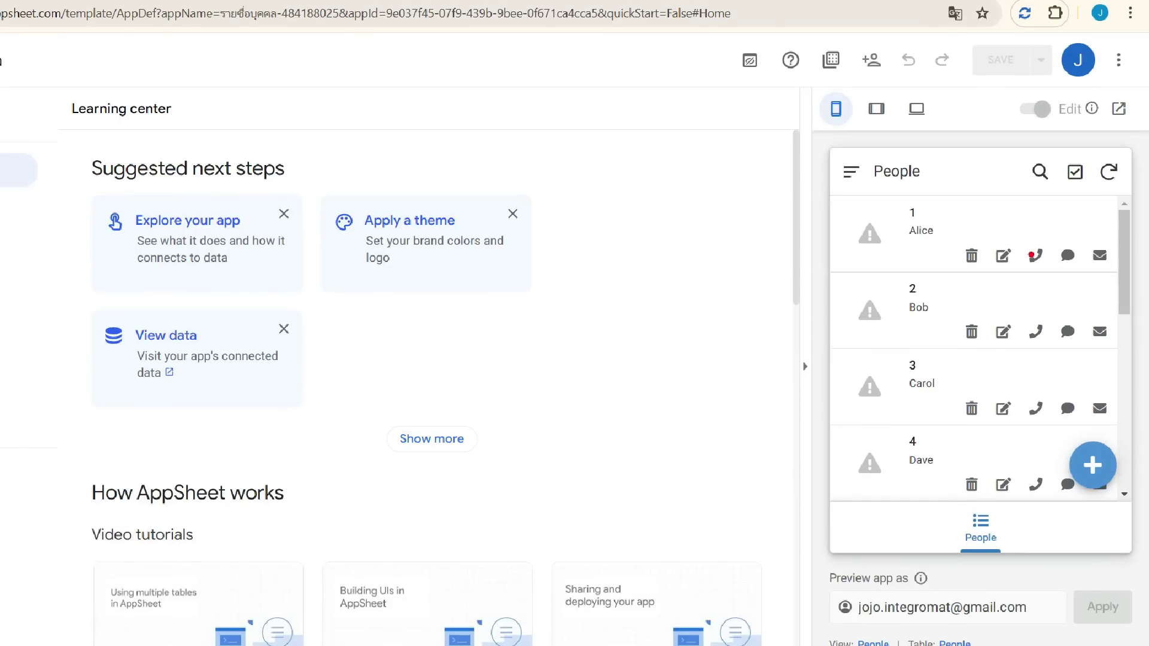
Scroll the People preview down and back up to check sample records 1 to 10.
left_click_drag(820, 143, 1141, 562)
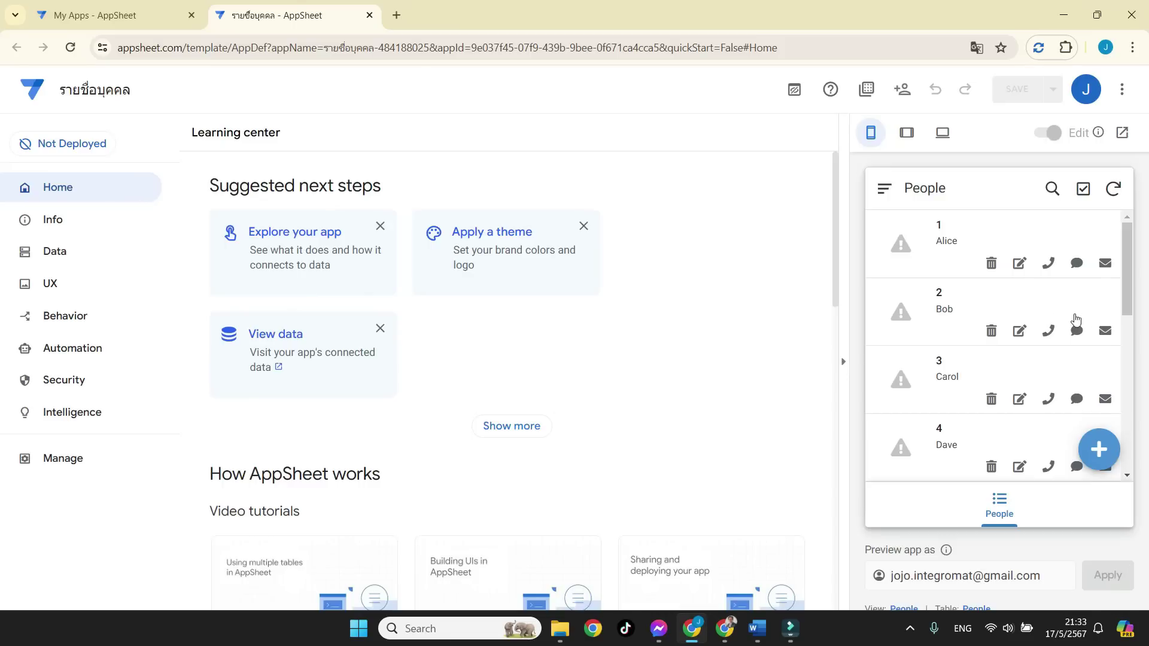
left_click_drag(1129, 252, 1122, 436)
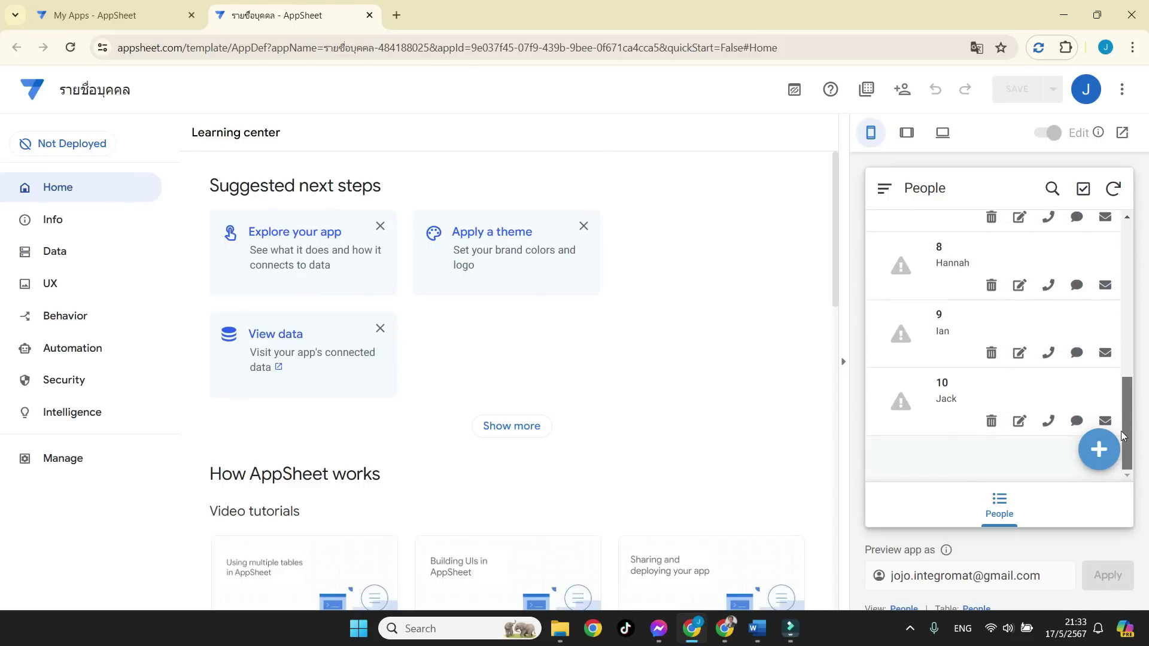
left_click_drag(1125, 412, 1146, 251)
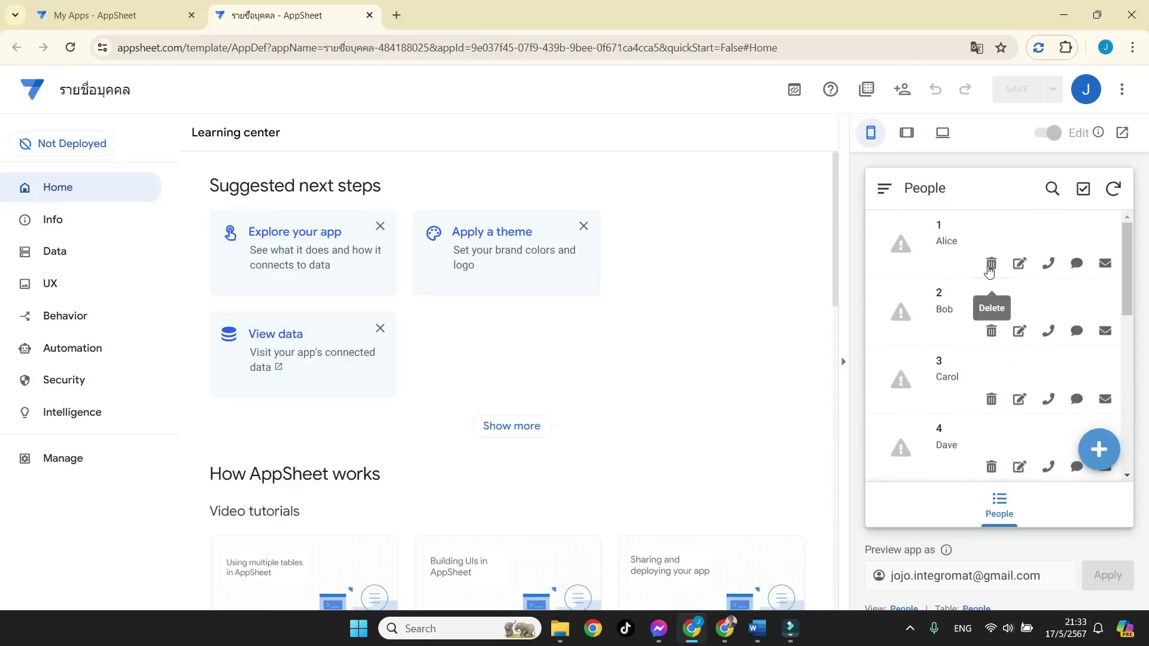
Delete the Alice, Bob and Carol records, confirming each deletion.
left_click(991, 266)
left_click(1075, 350)
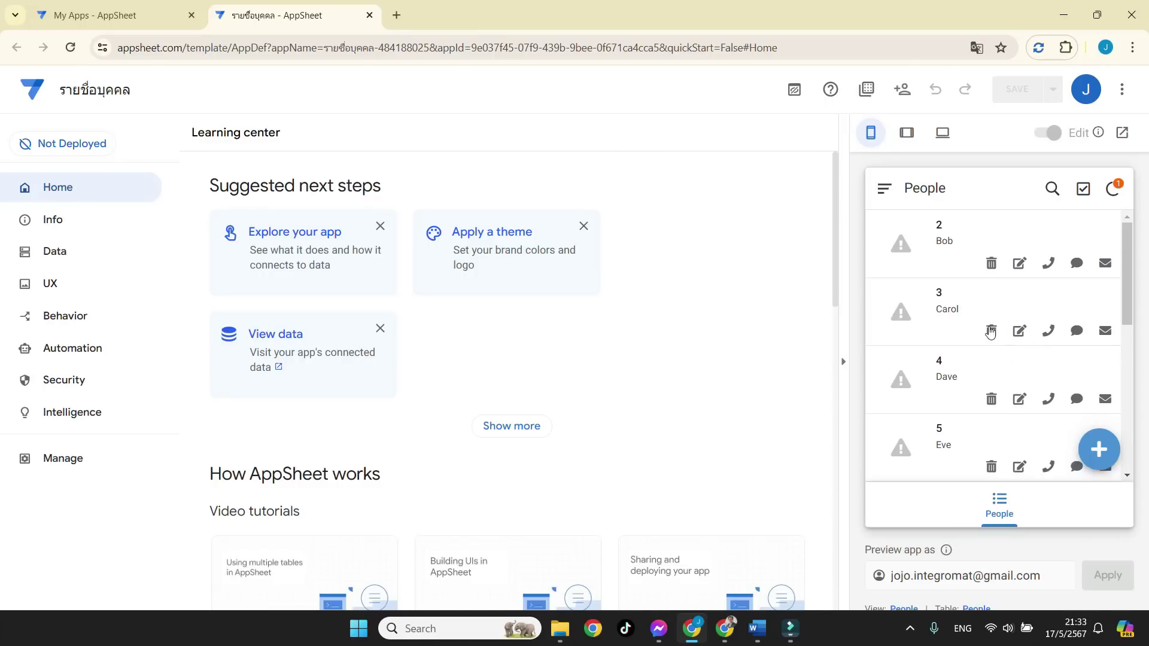
left_click(991, 264)
left_click(1075, 345)
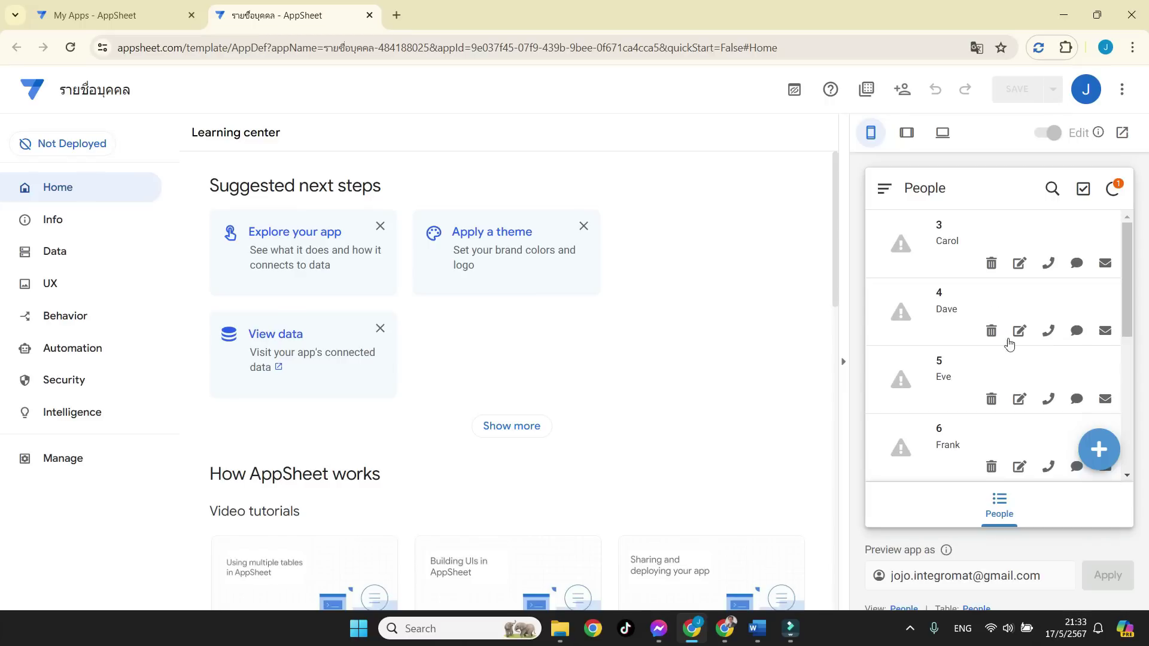
left_click(992, 267)
left_click(1098, 351)
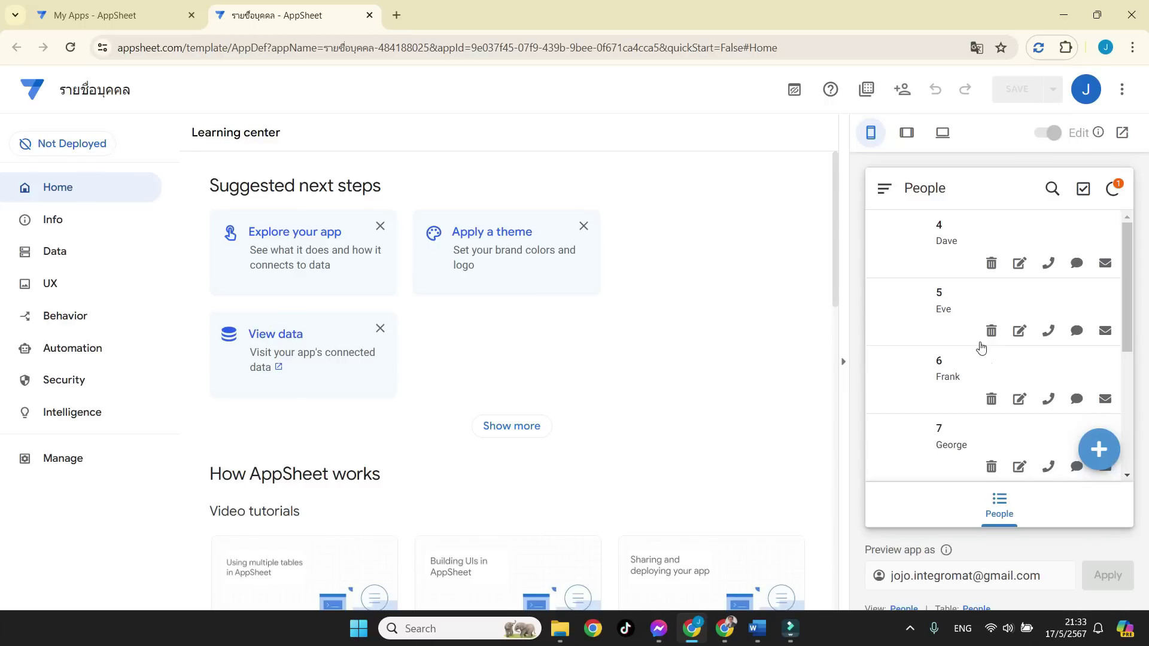
left_click_drag(1131, 293, 1130, 388)
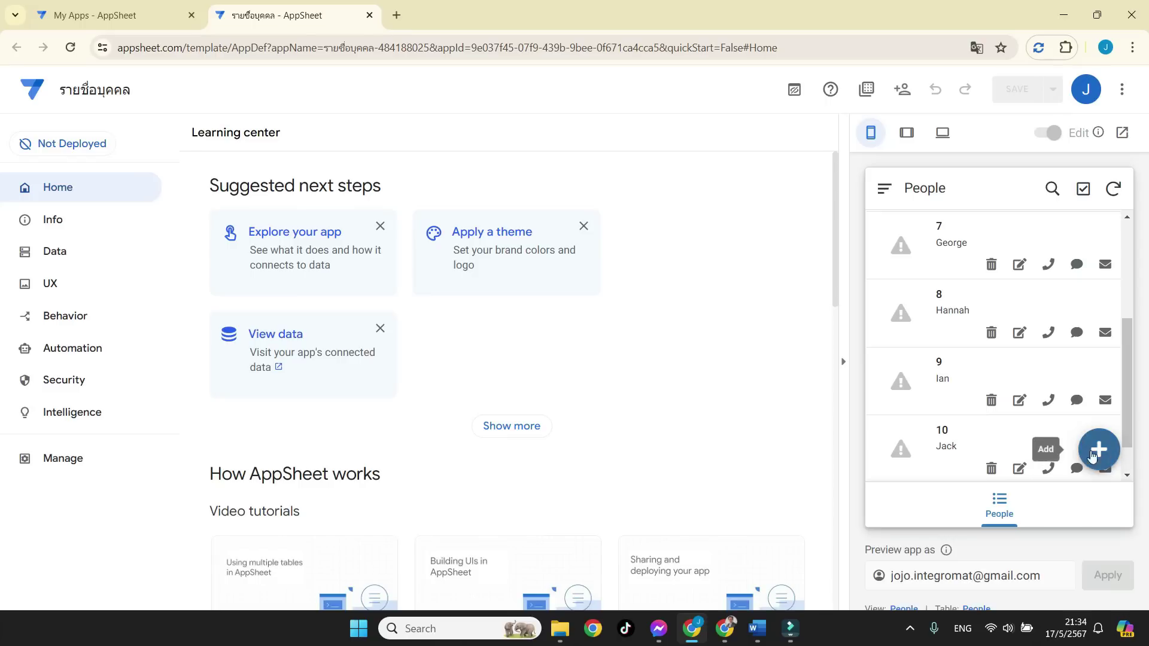
Add a new person with code 100, entering the person's name, phone number and e-mail.
left_click(1106, 456)
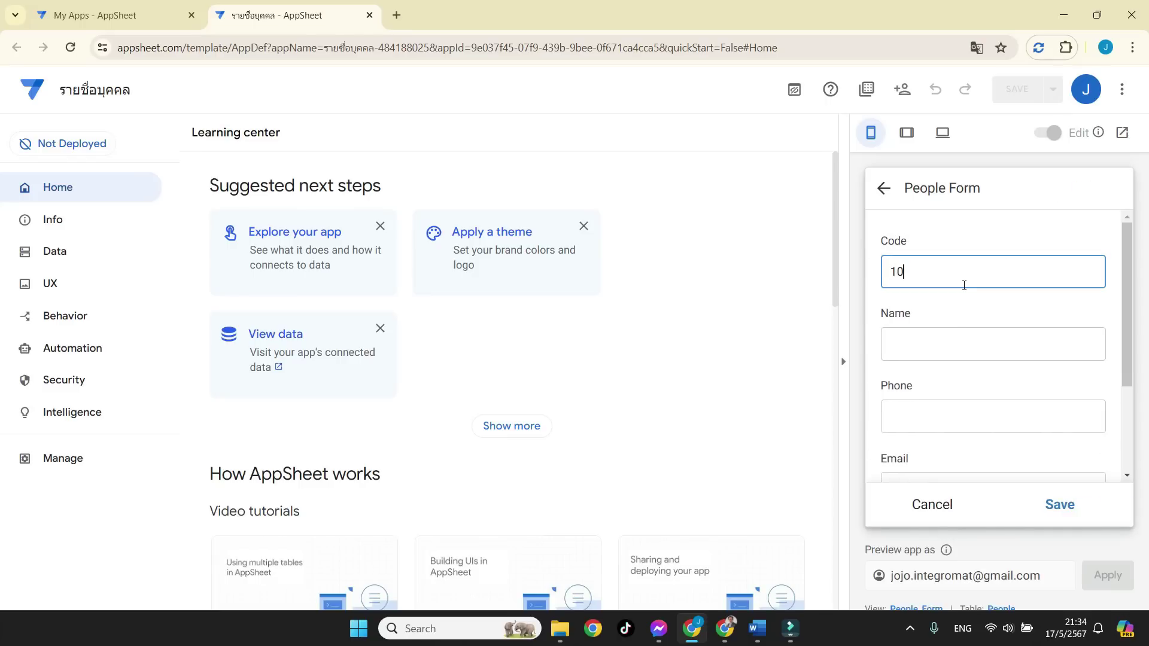
left_click(948, 343)
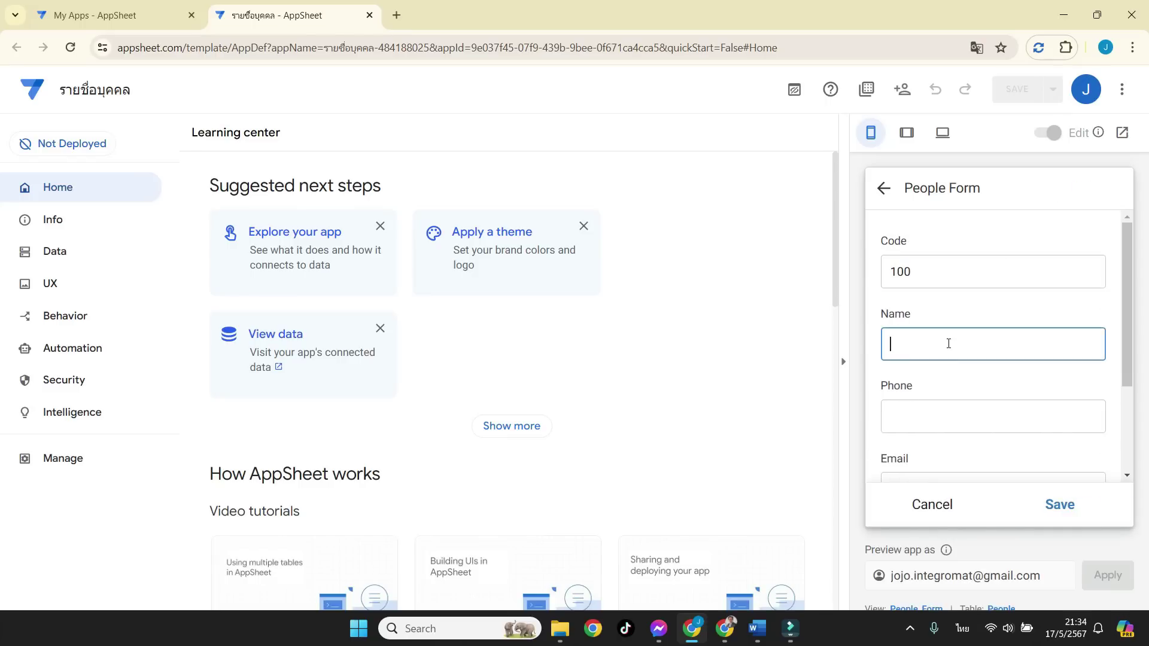
type("กิตติพงษ์")
left_click(938, 406)
type("0123456789")
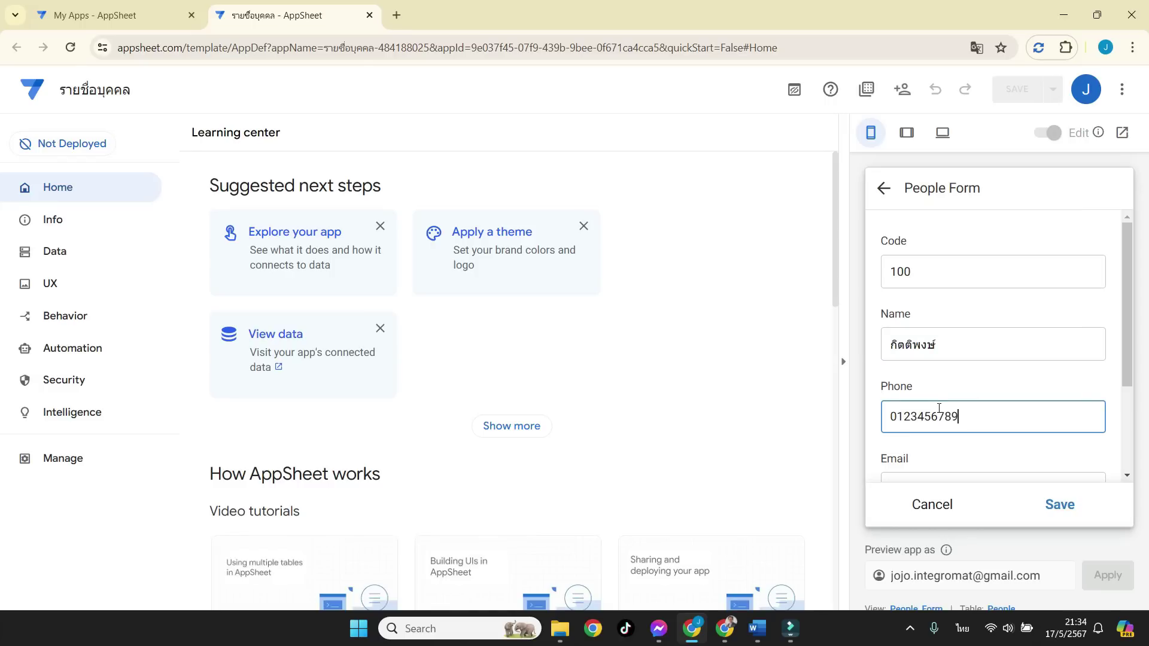
scroll(941, 419, "down", 2)
left_click(944, 337)
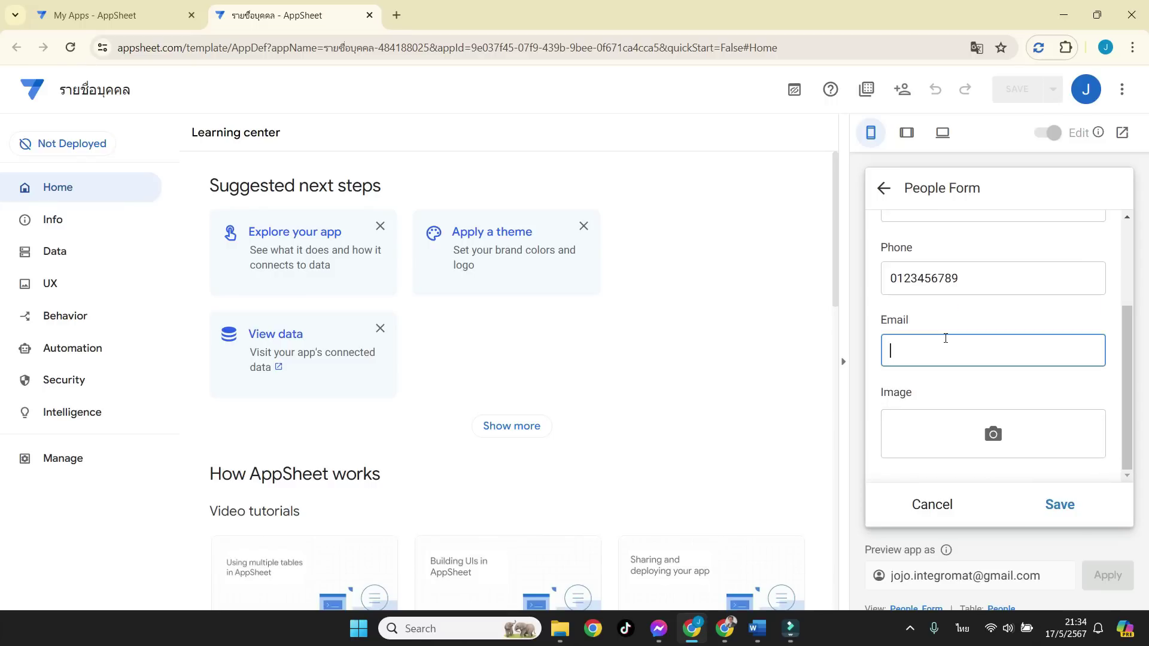
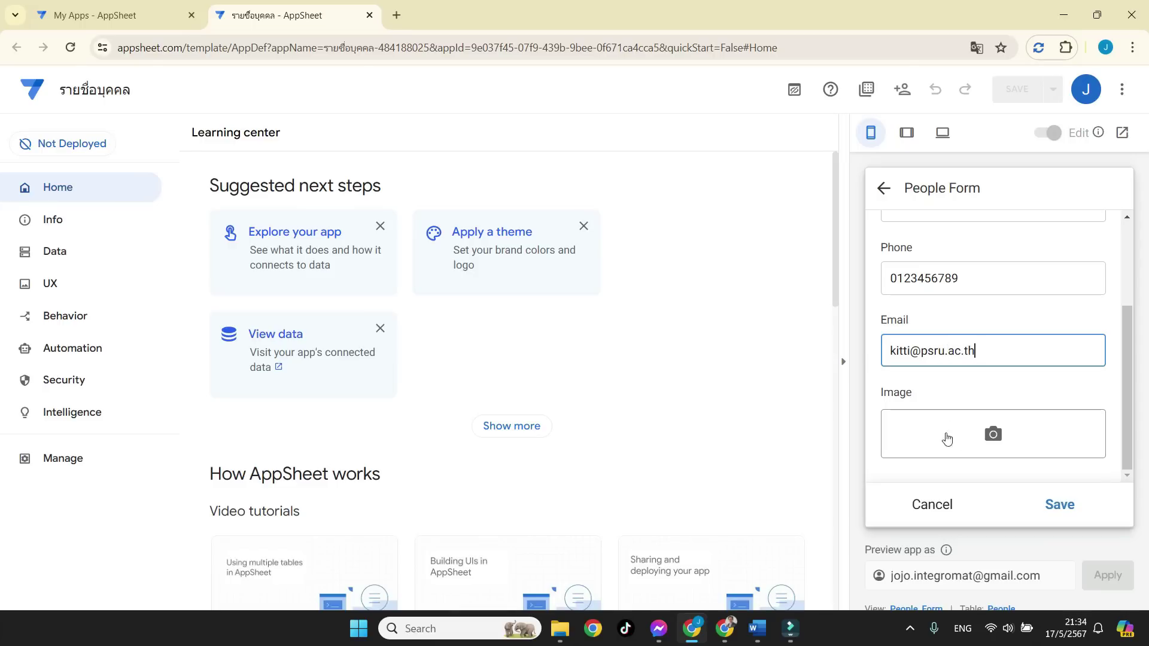
Attach the man01 photo, save the new record and sync the change.
left_click(960, 441)
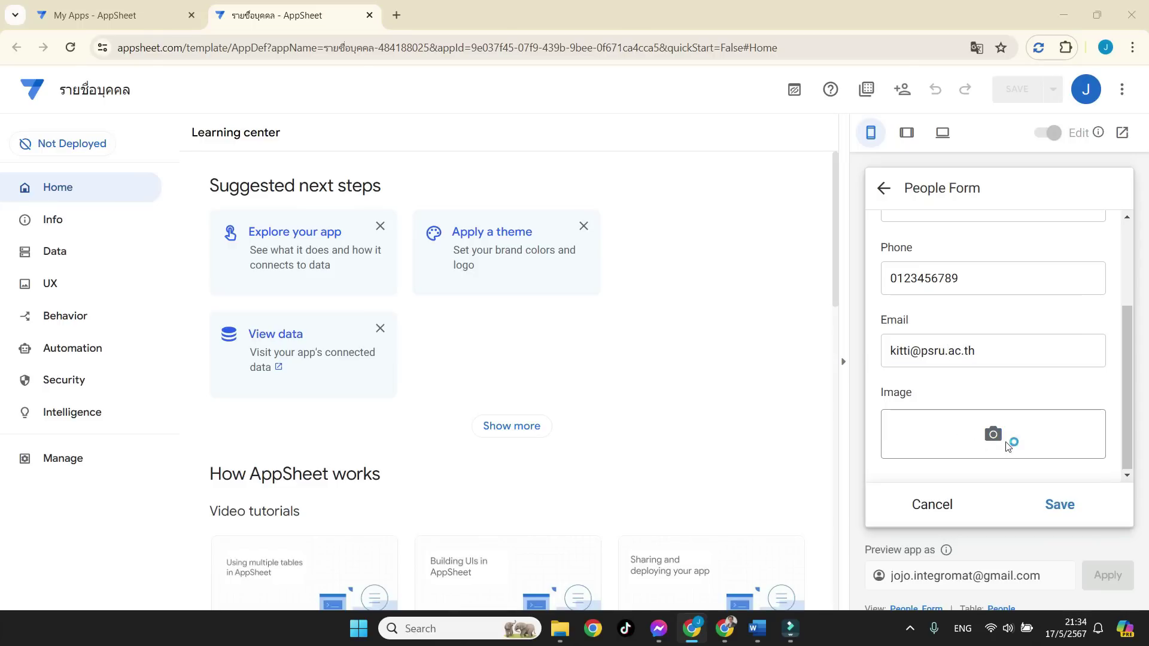
left_click(1007, 441)
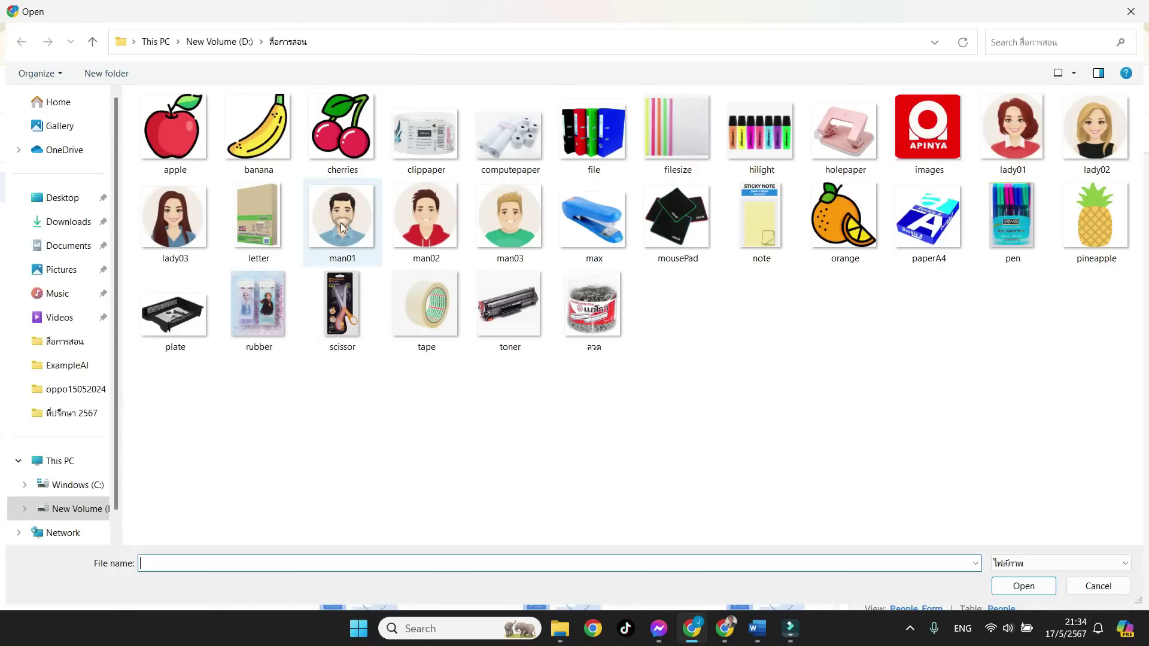
left_click(321, 240)
left_click(1024, 587)
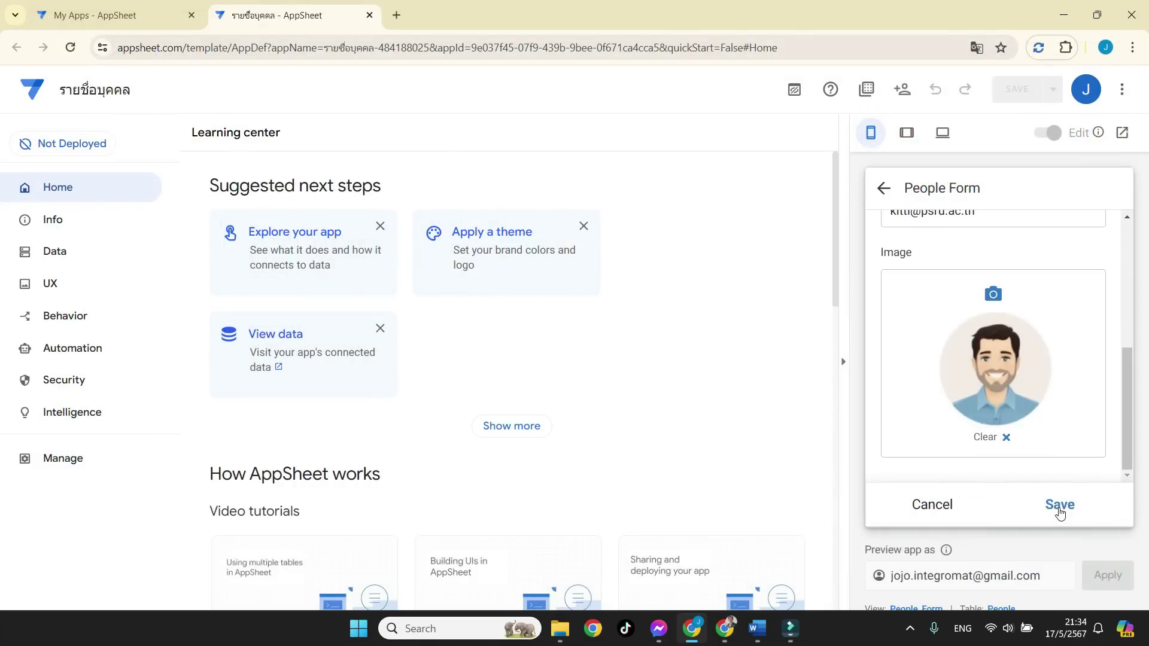
left_click(1058, 504)
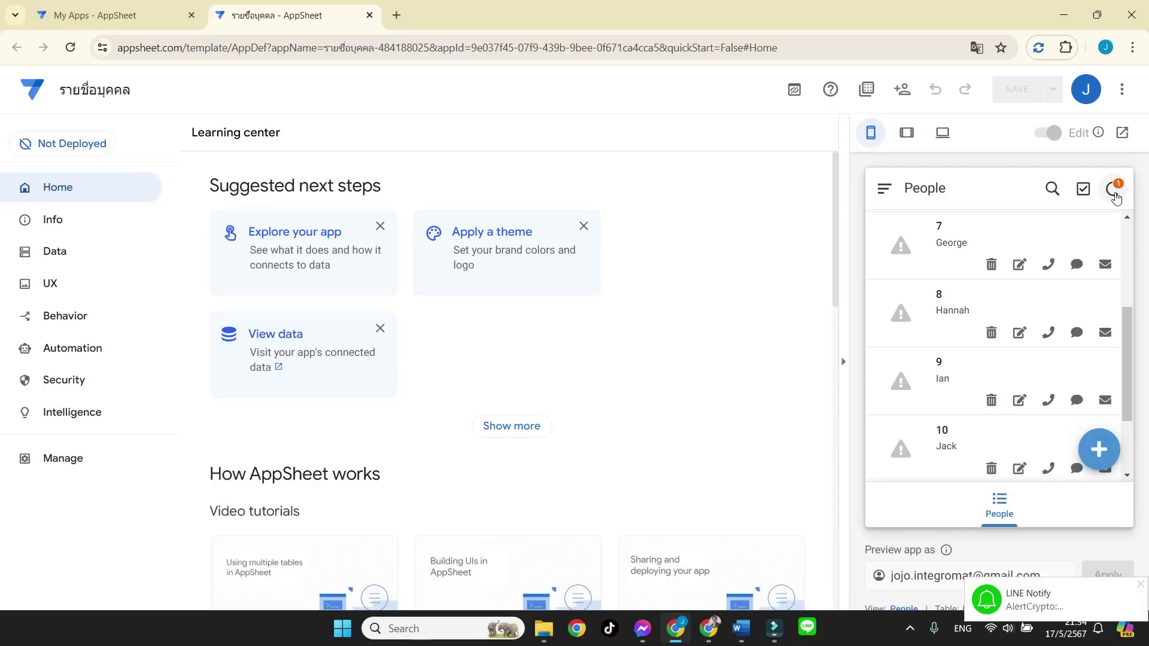
left_click(1114, 192)
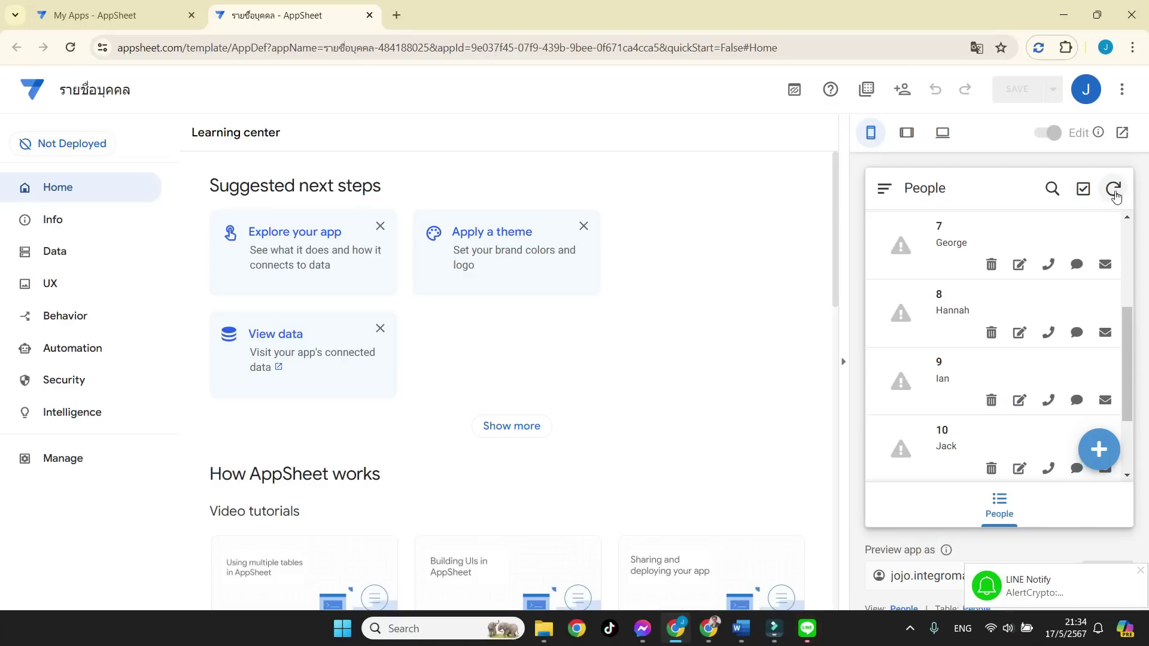
scroll(1130, 335, "down", 2)
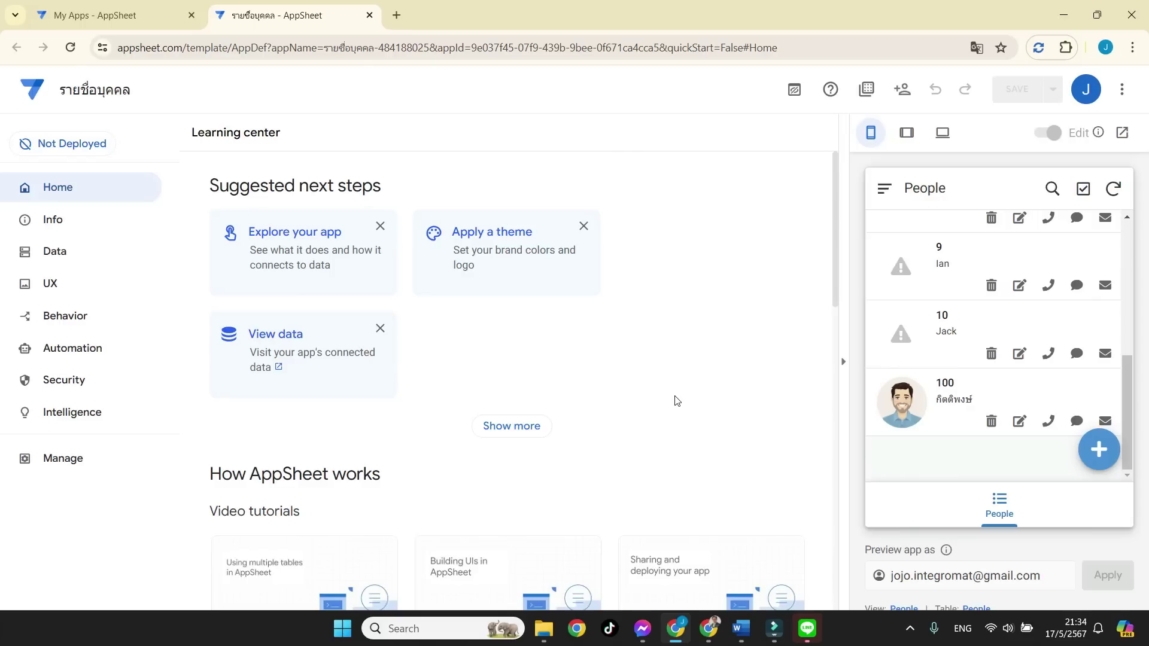
scroll(676, 400, "down", 1)
scroll(676, 401, "down", 4)
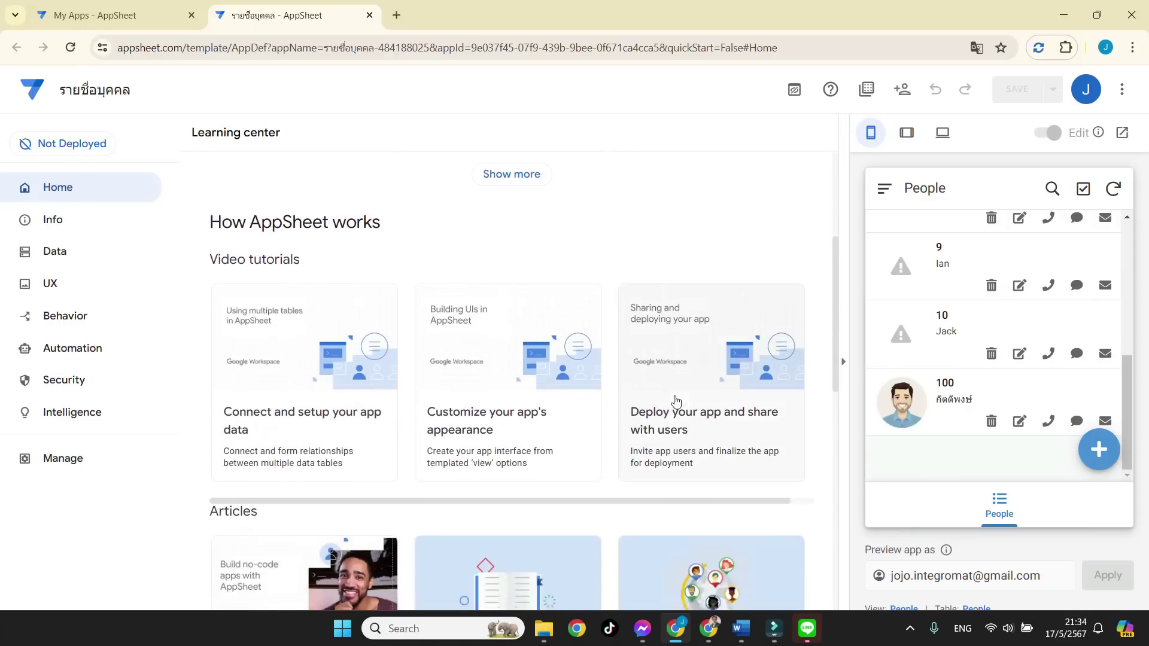
scroll(218, 243, "up", 4)
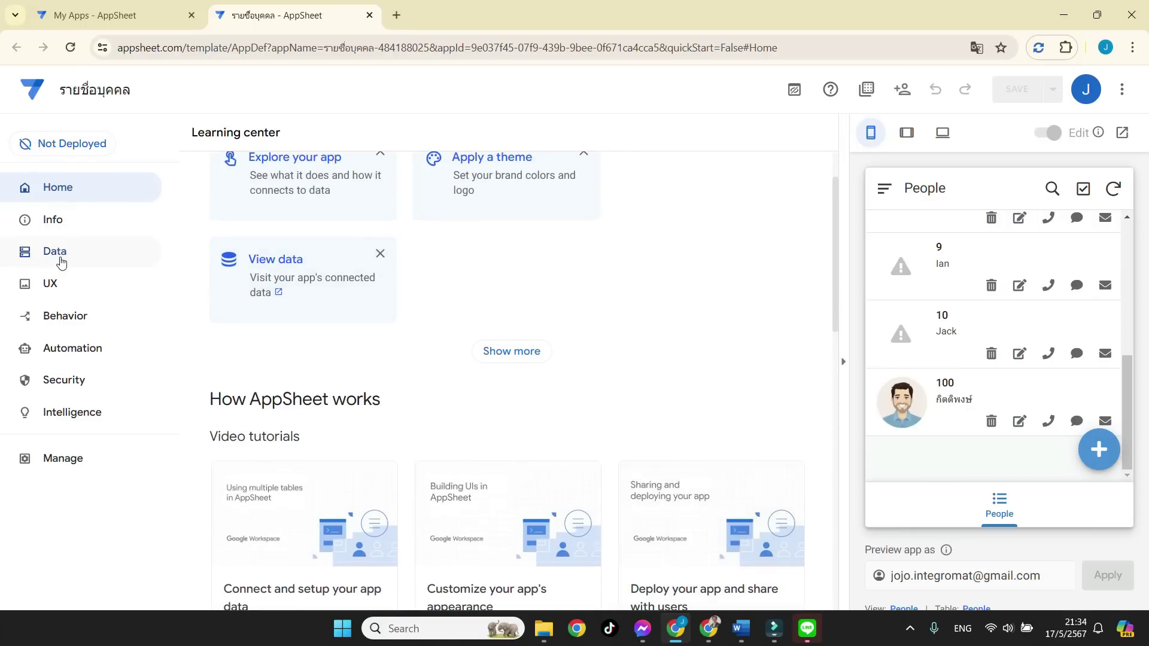
Try the new Data editor, revert to legacy, and list the People table's columns.
left_click(60, 259)
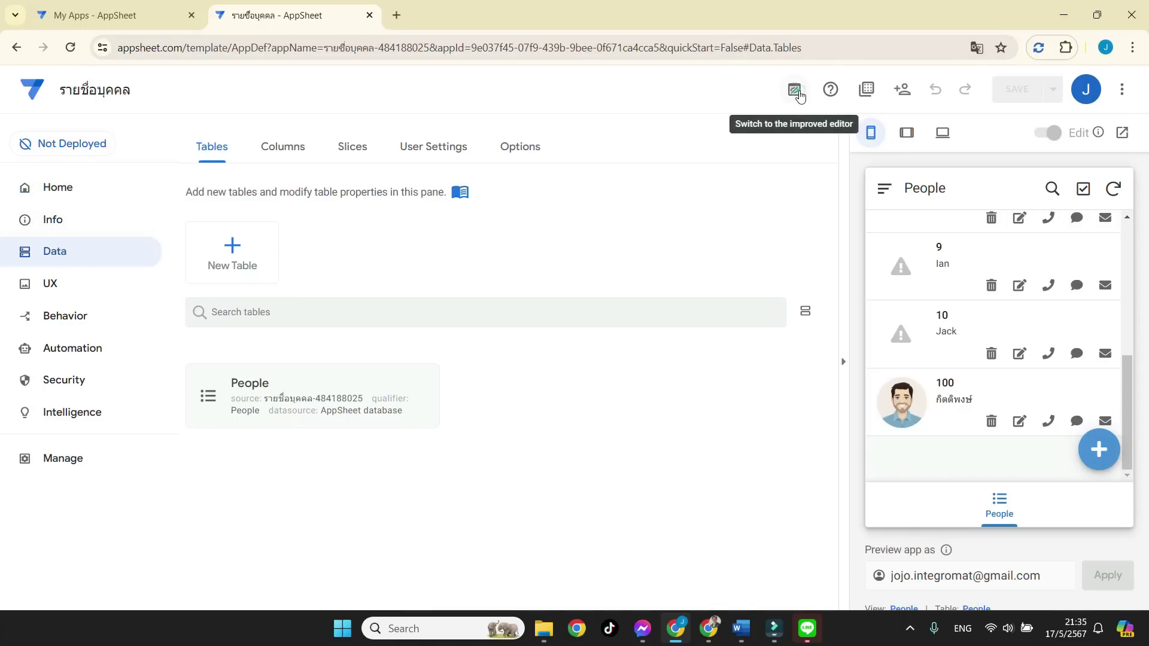
left_click(795, 93)
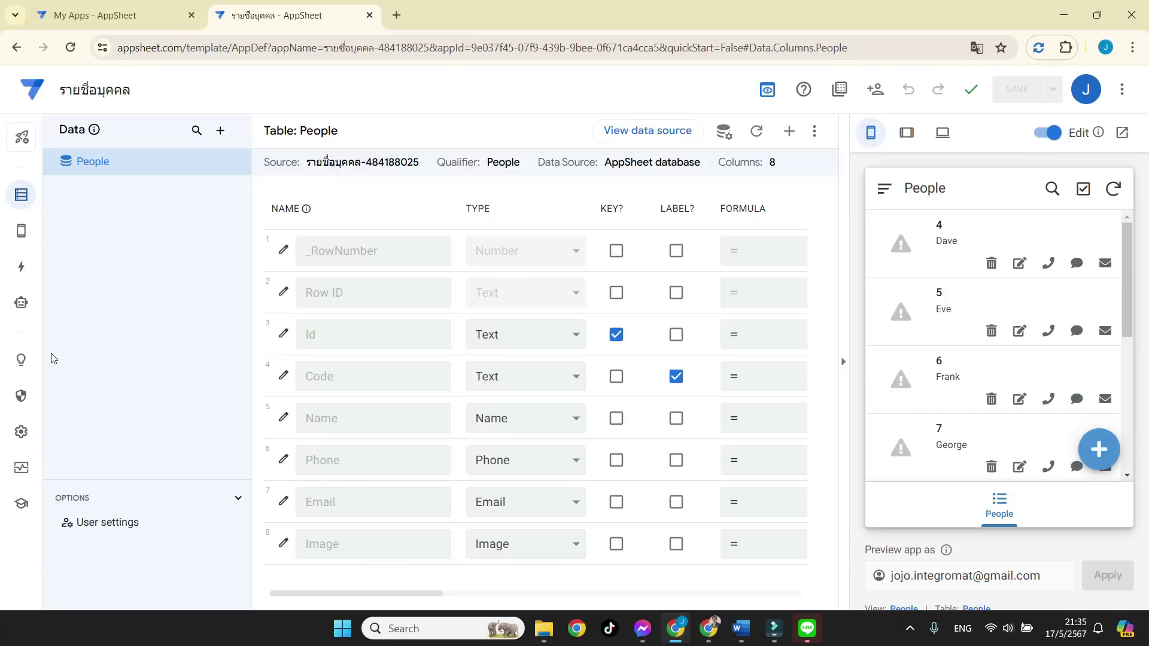
left_click(767, 91)
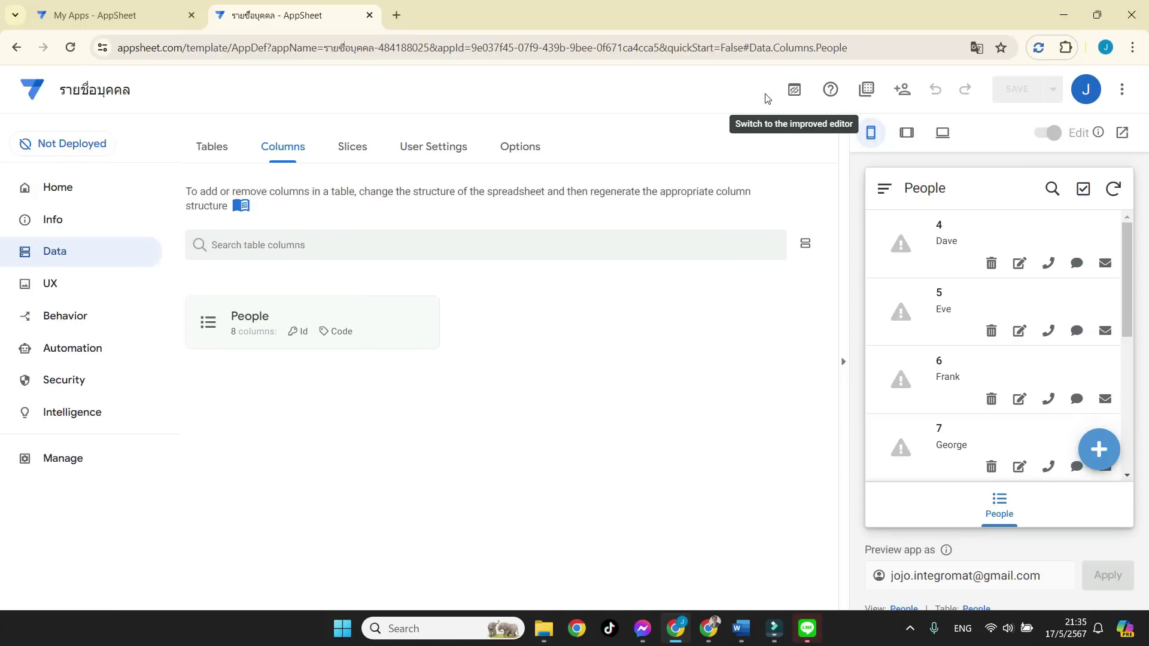
left_click(60, 261)
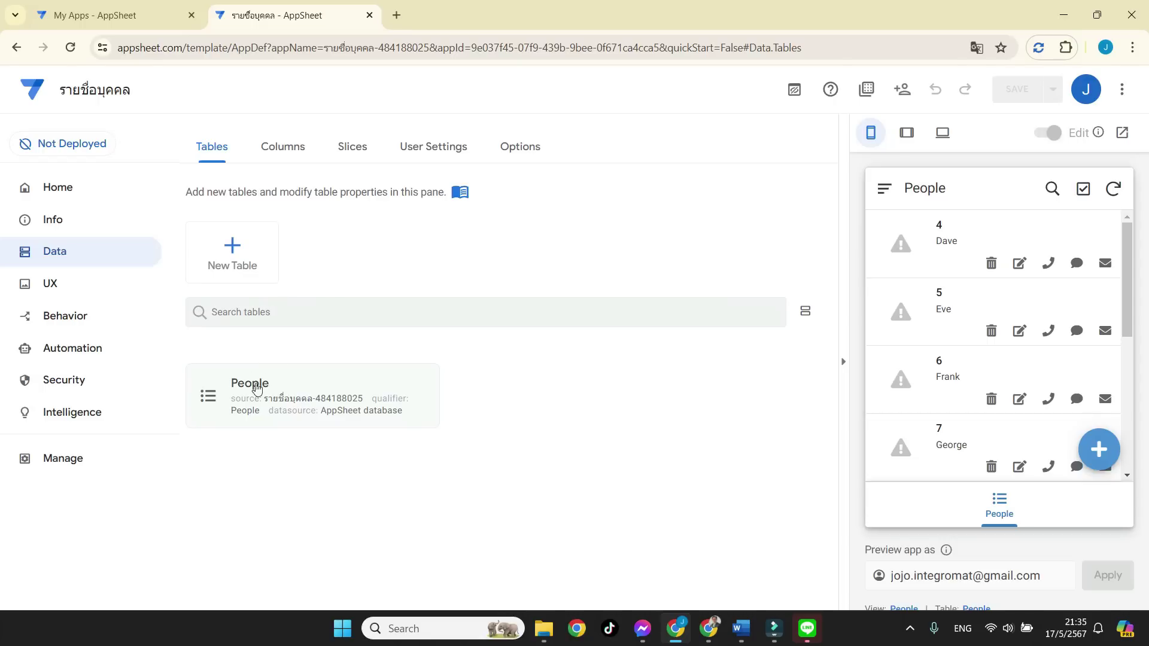
left_click(305, 378)
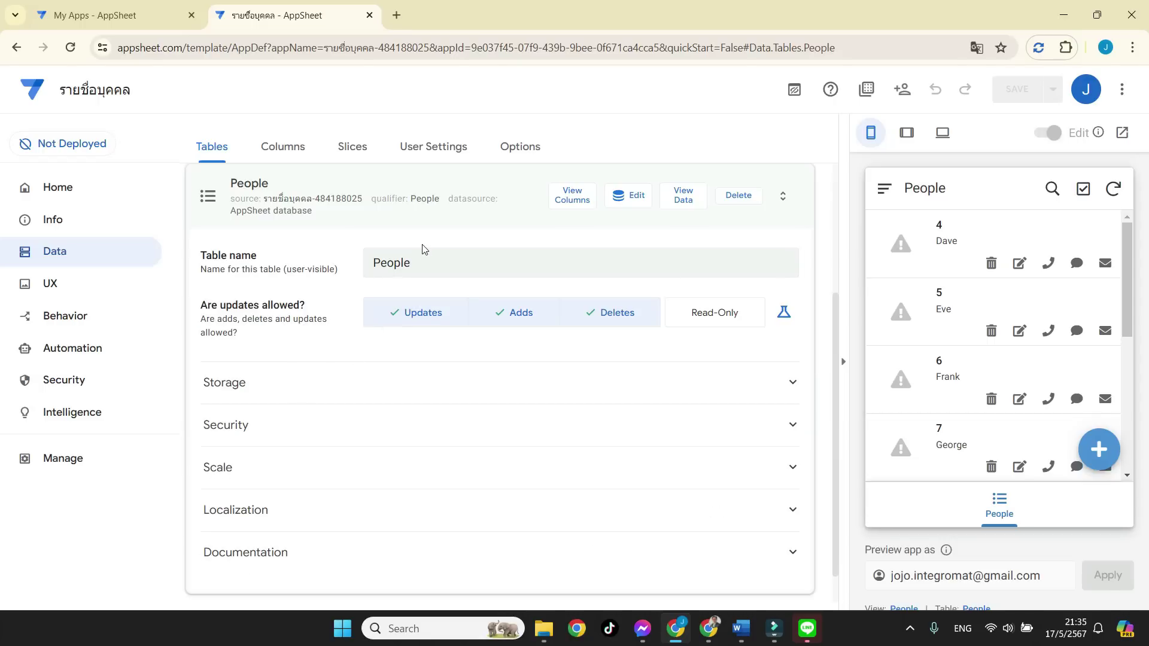
left_click(569, 200)
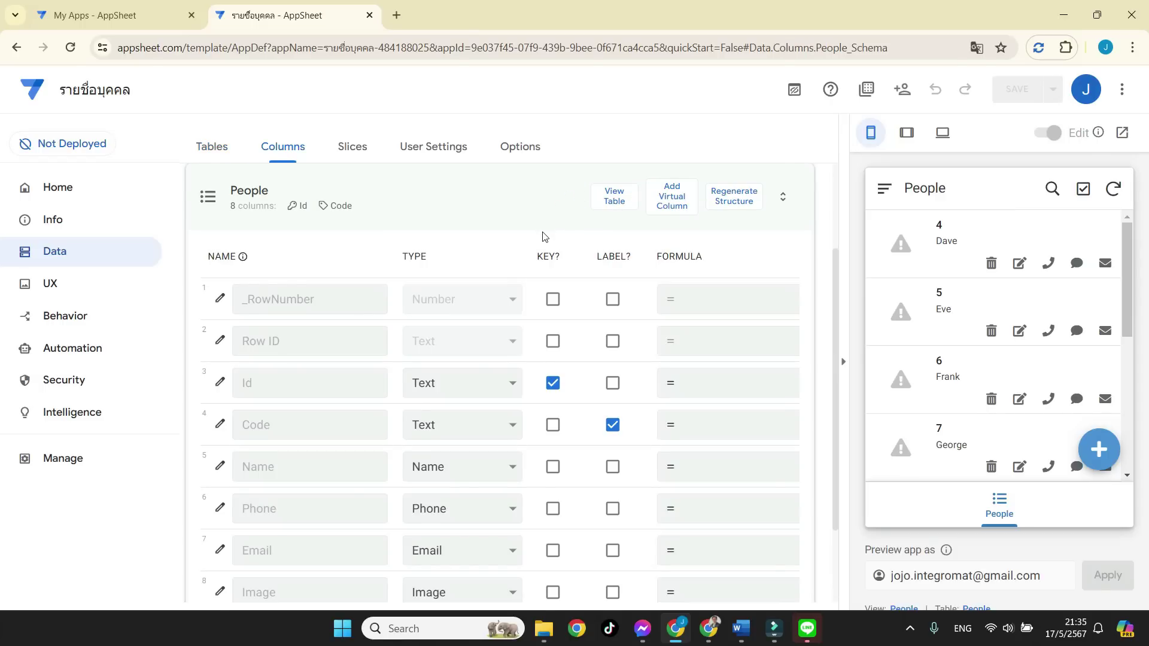
Review the Id, Code, Name and Phone column types, keeping Text, Text, Name and Phone.
scroll(543, 237, "down", 2)
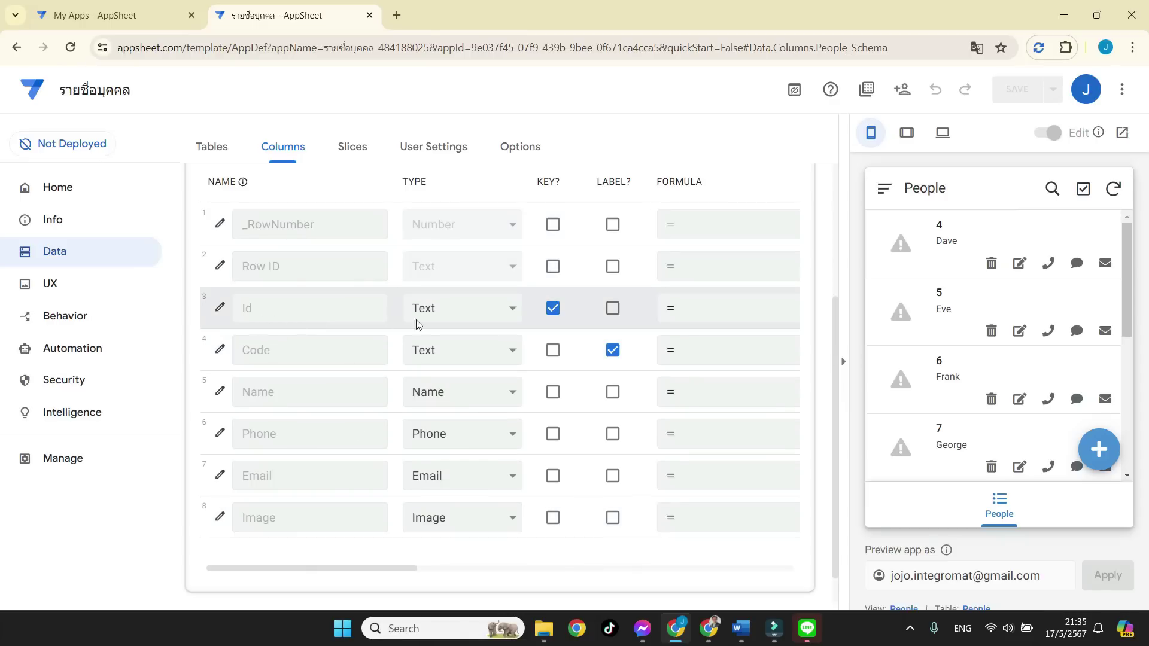
left_click(458, 318)
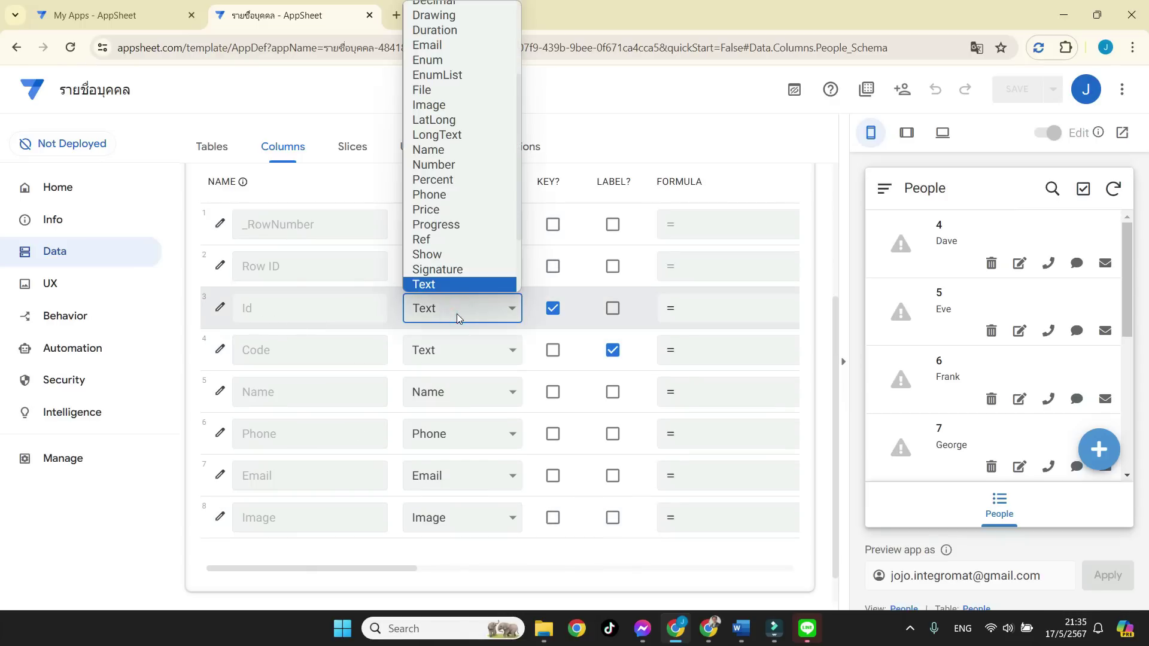
left_click(458, 317)
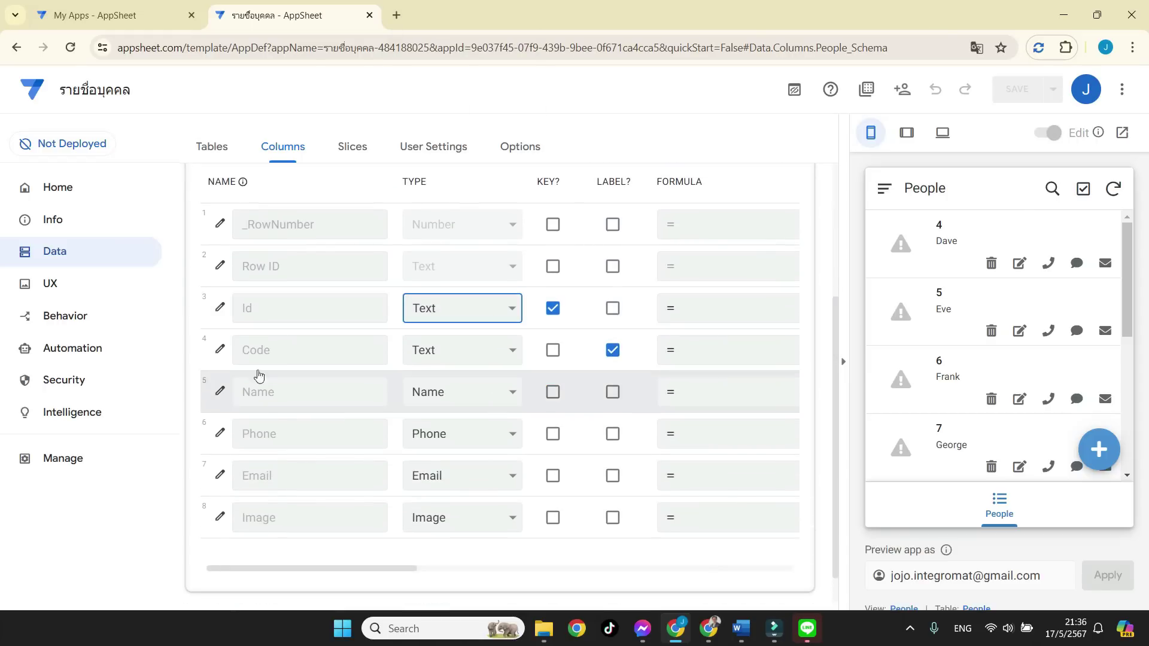
left_click(426, 353)
scroll(455, 221, "down", 1)
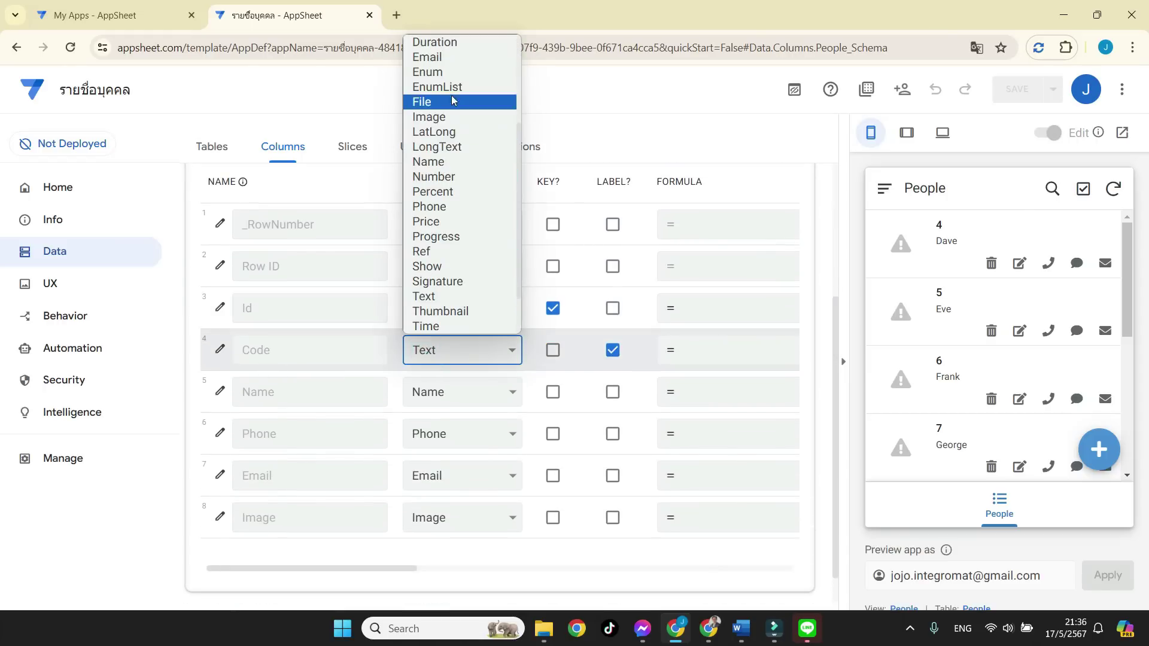
left_click(383, 345)
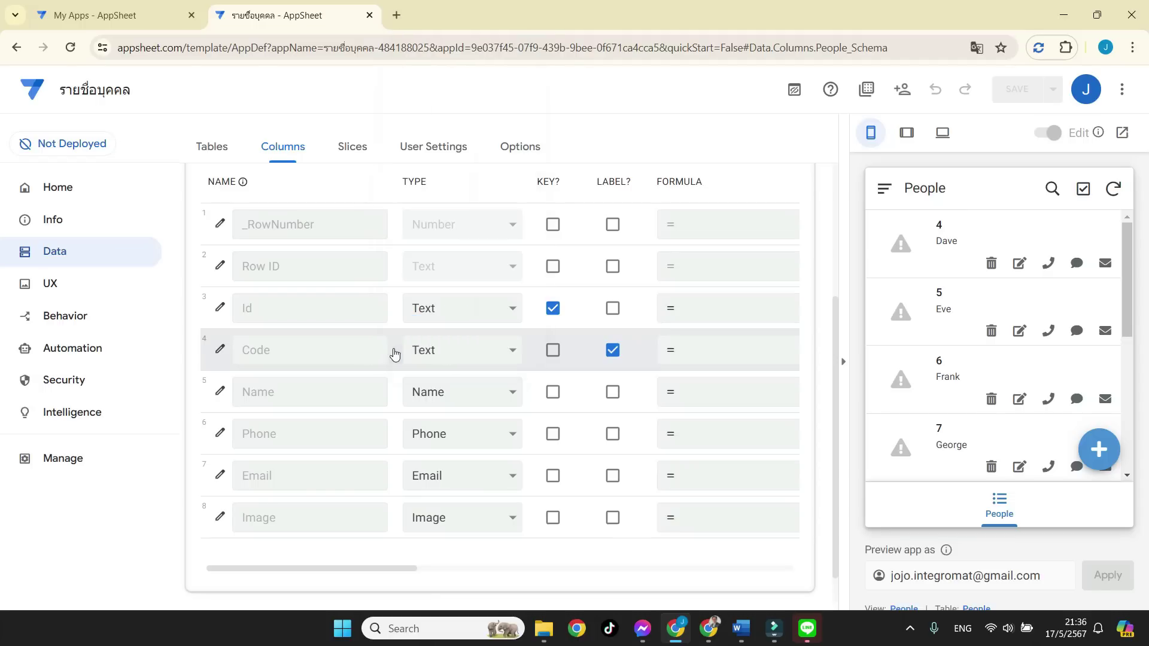
left_click(441, 393)
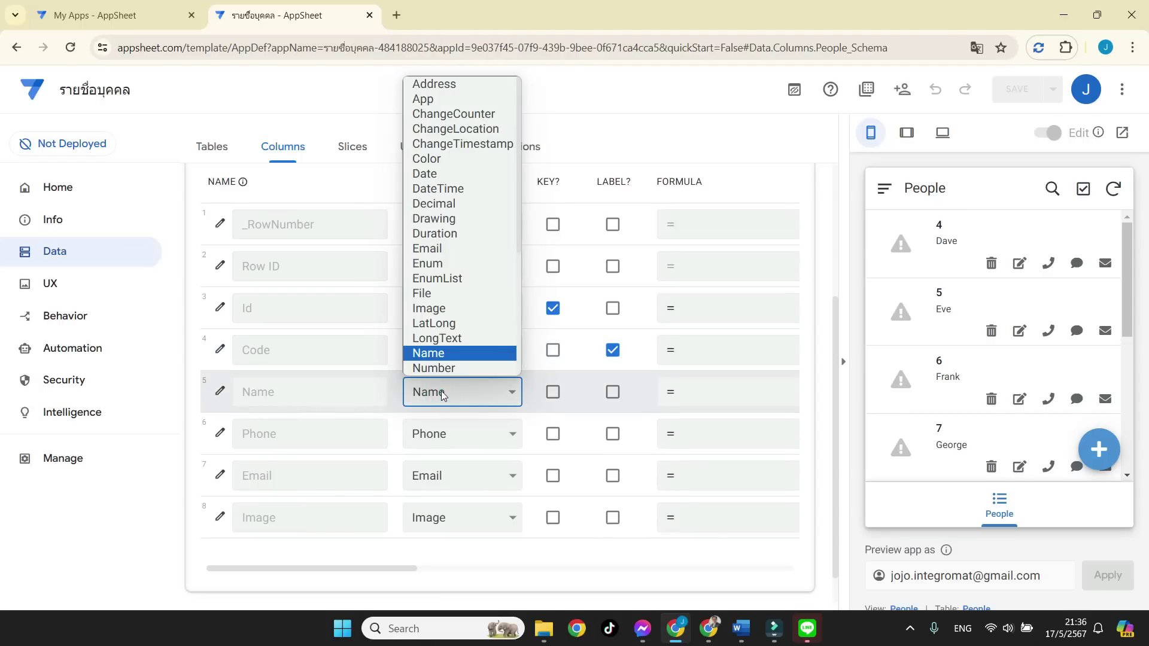
left_click(392, 395)
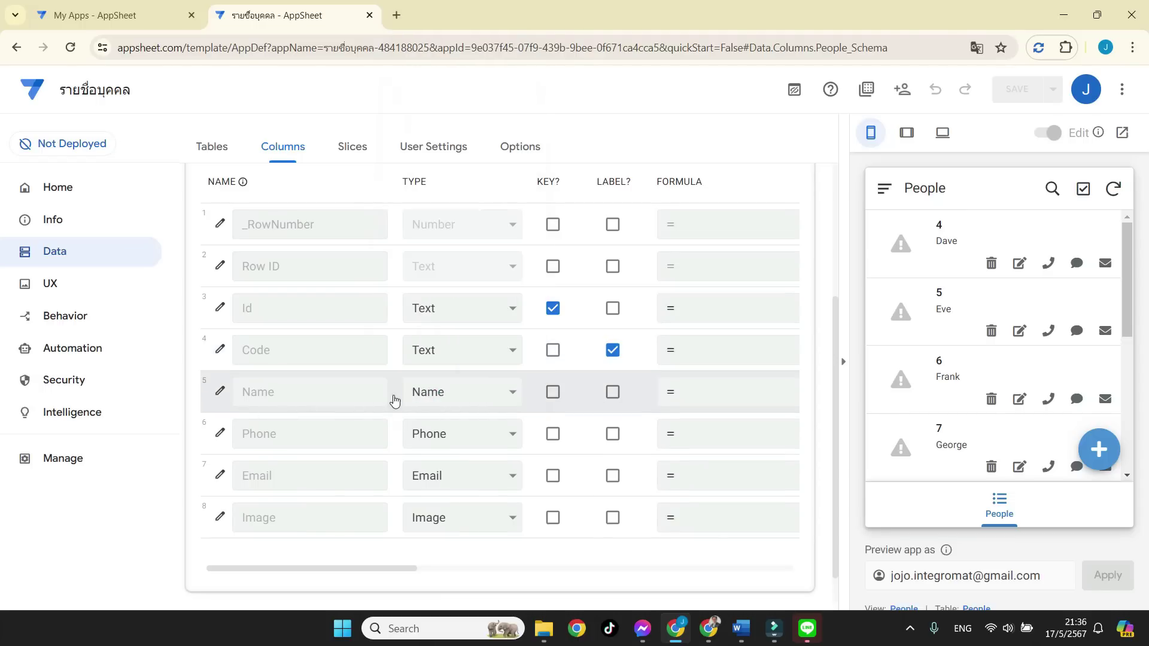
left_click(429, 436)
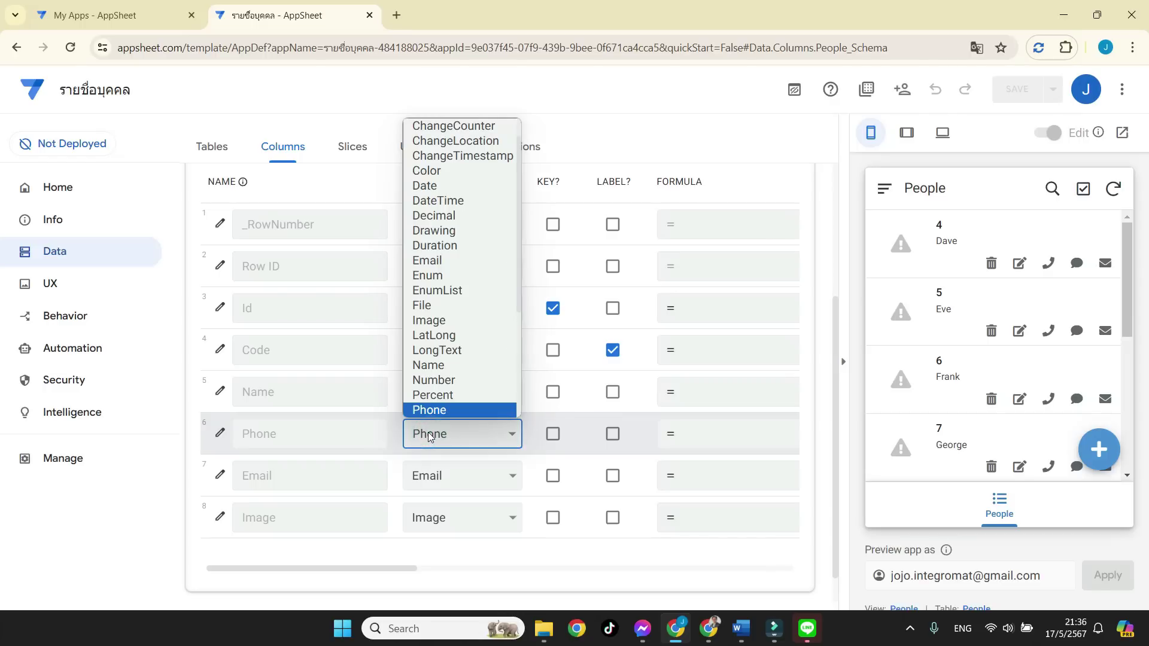
left_click(396, 441)
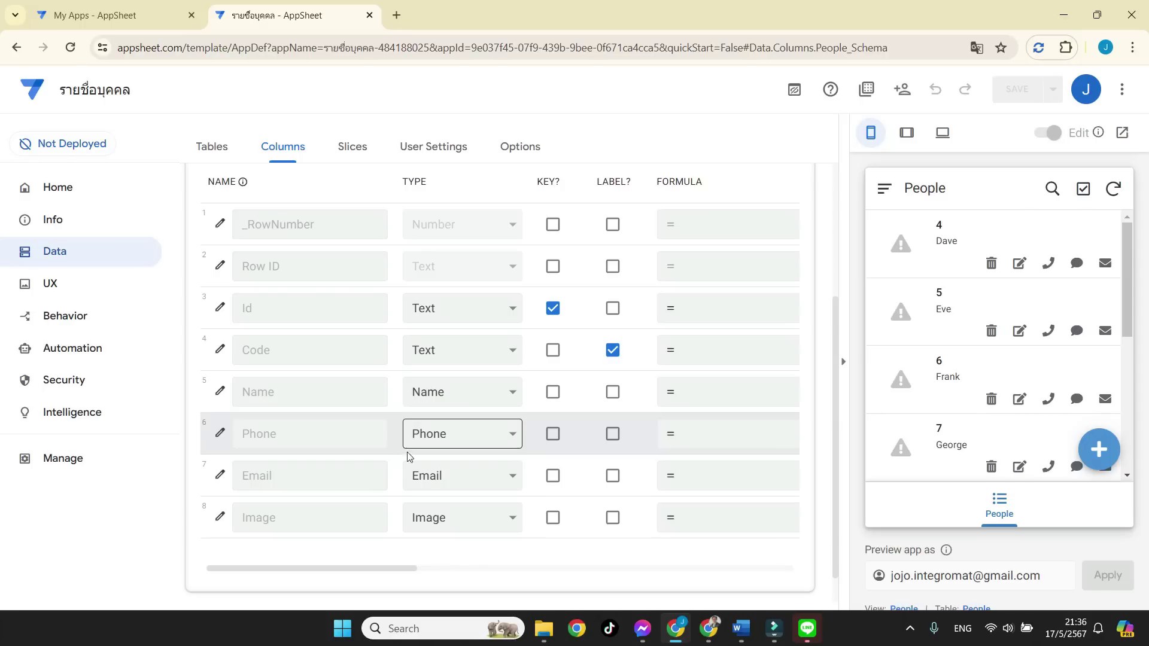
scroll(440, 491, "down", 1)
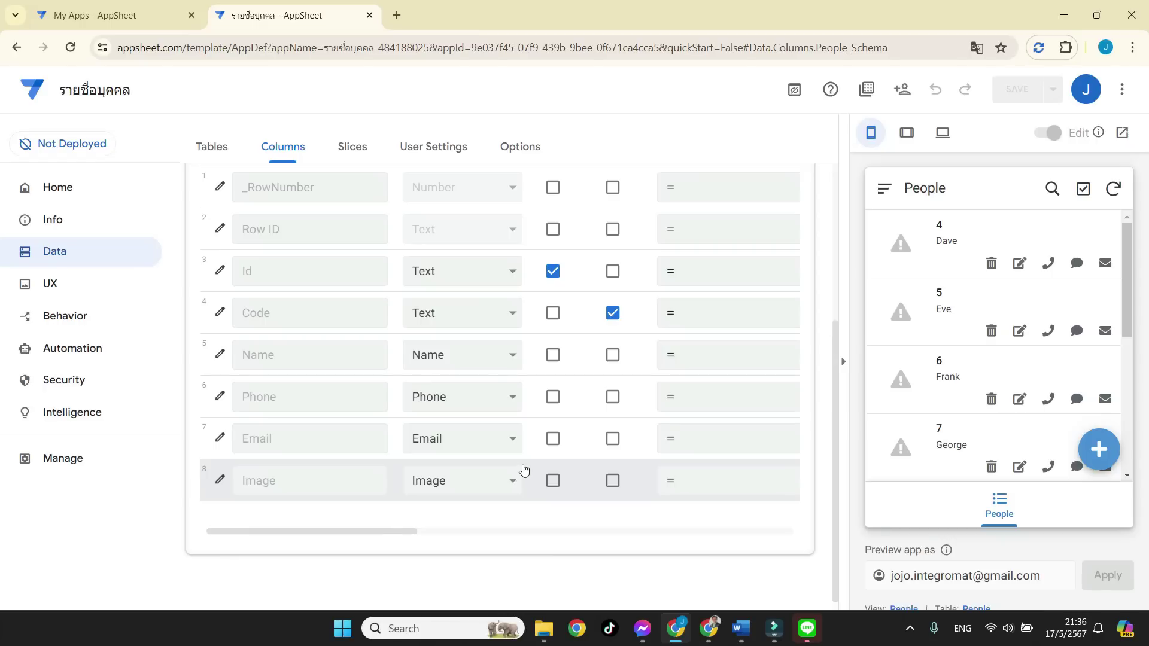
Open the Share app window from Security's Require Sign-In settings.
left_click(221, 146)
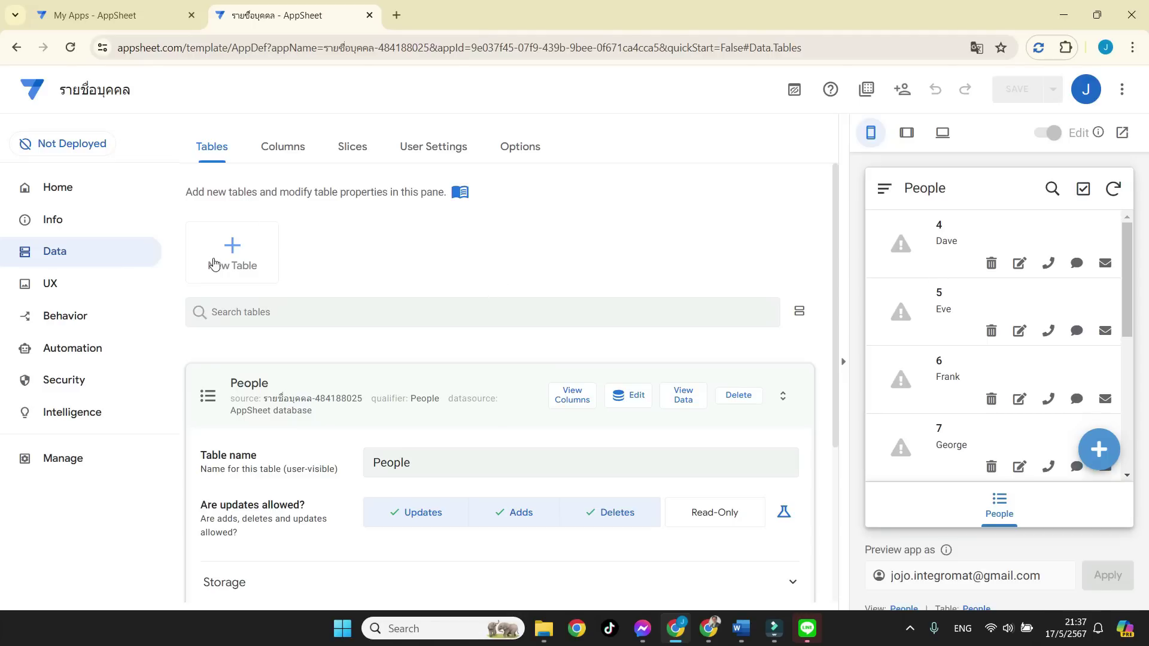
left_click(78, 386)
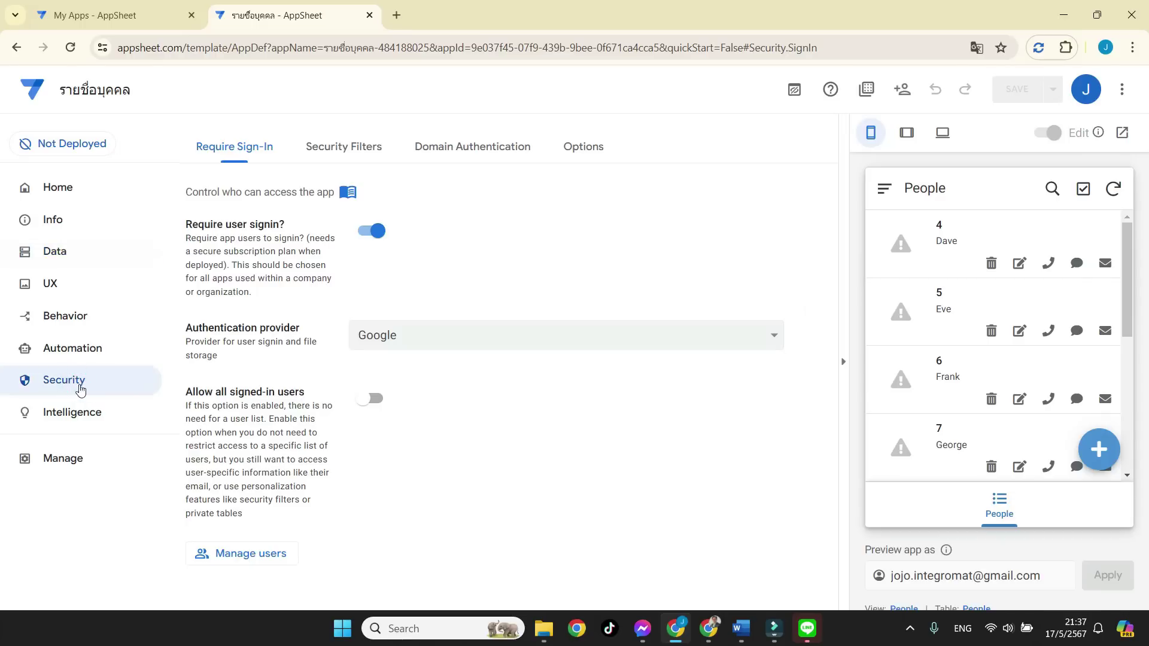
left_click(268, 557)
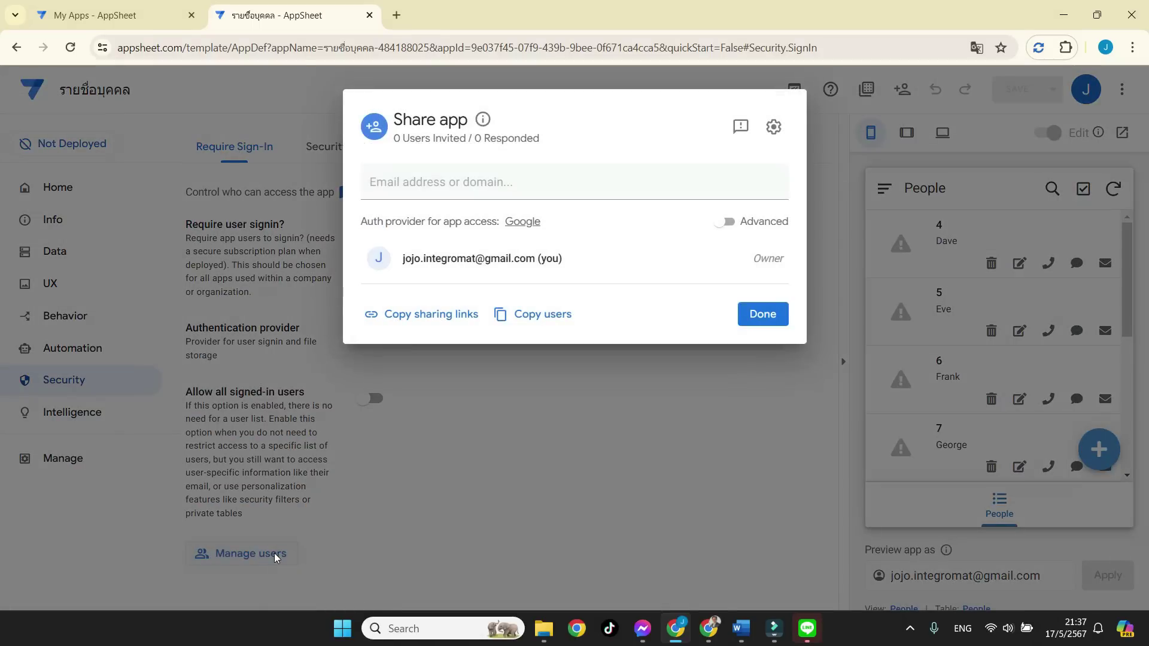
Invite the user's e-mail address with Use app access, pass the reCAPTCHA, and send it.
left_click(464, 182)
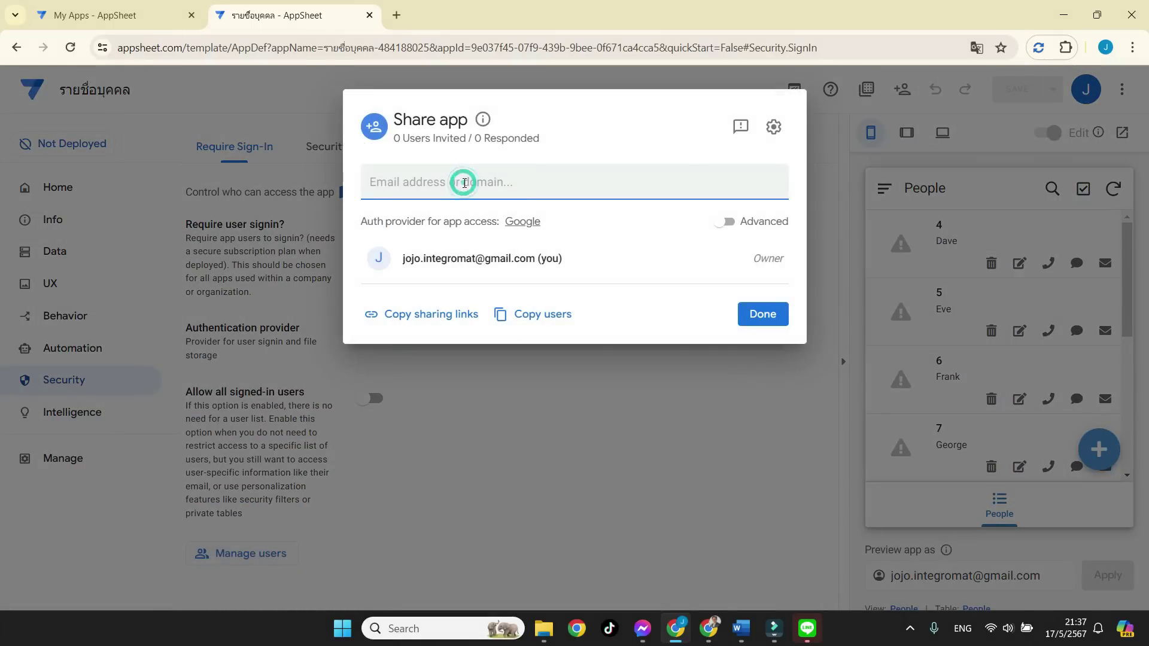
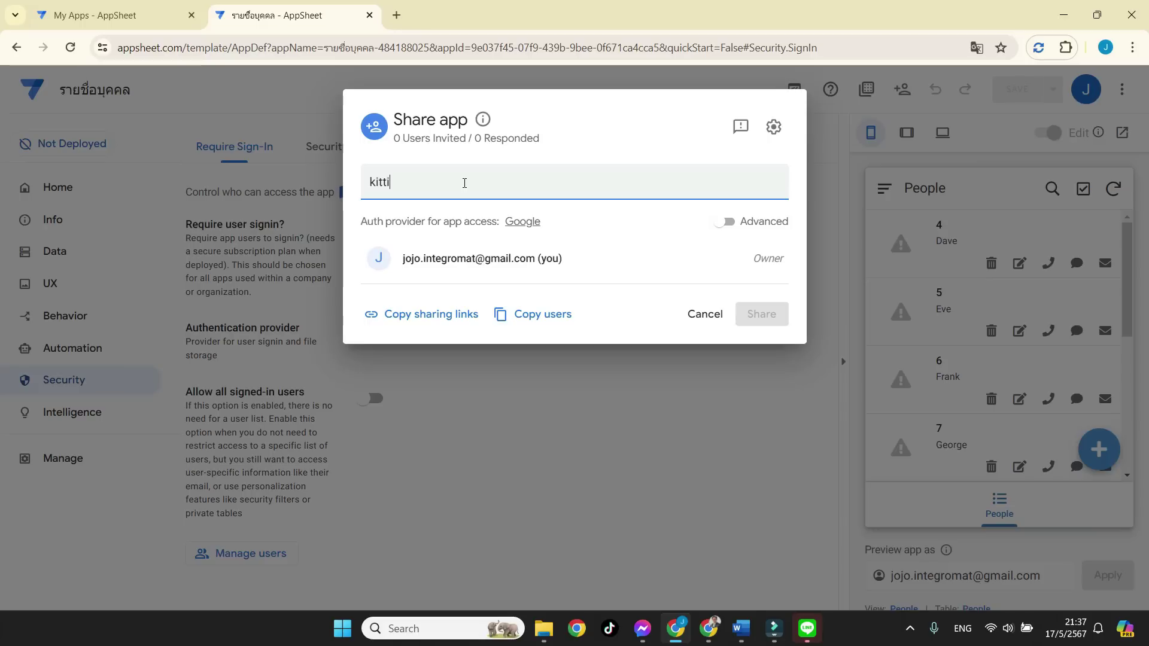
left_click(590, 160)
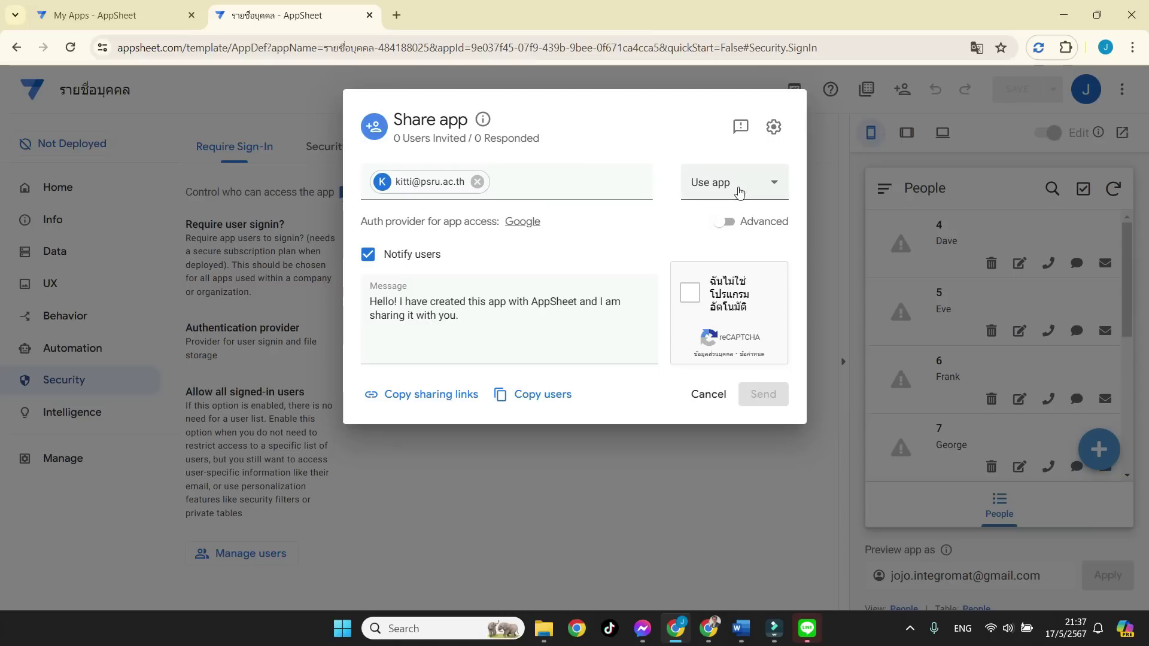
left_click(738, 186)
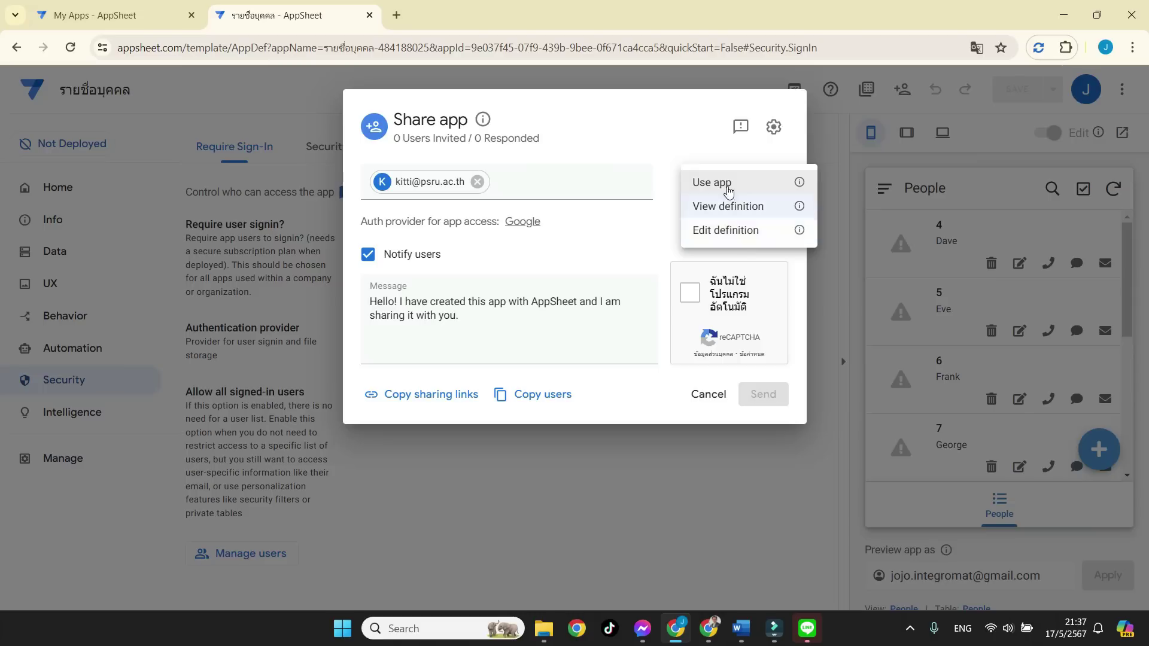
left_click(744, 186)
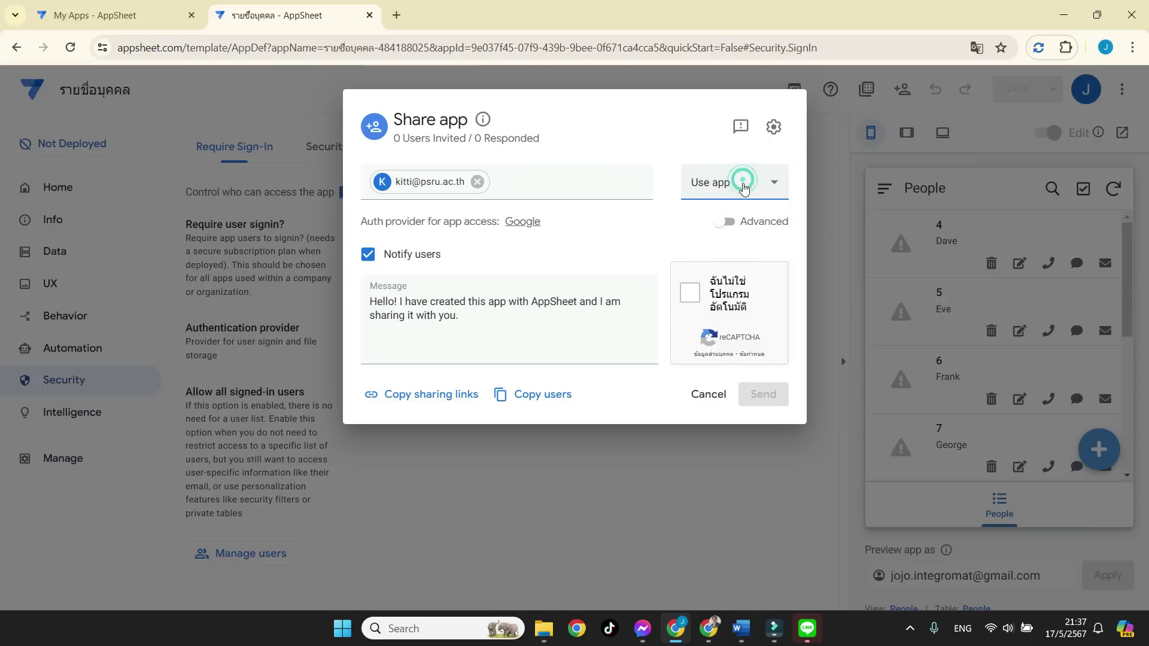
left_click(700, 298)
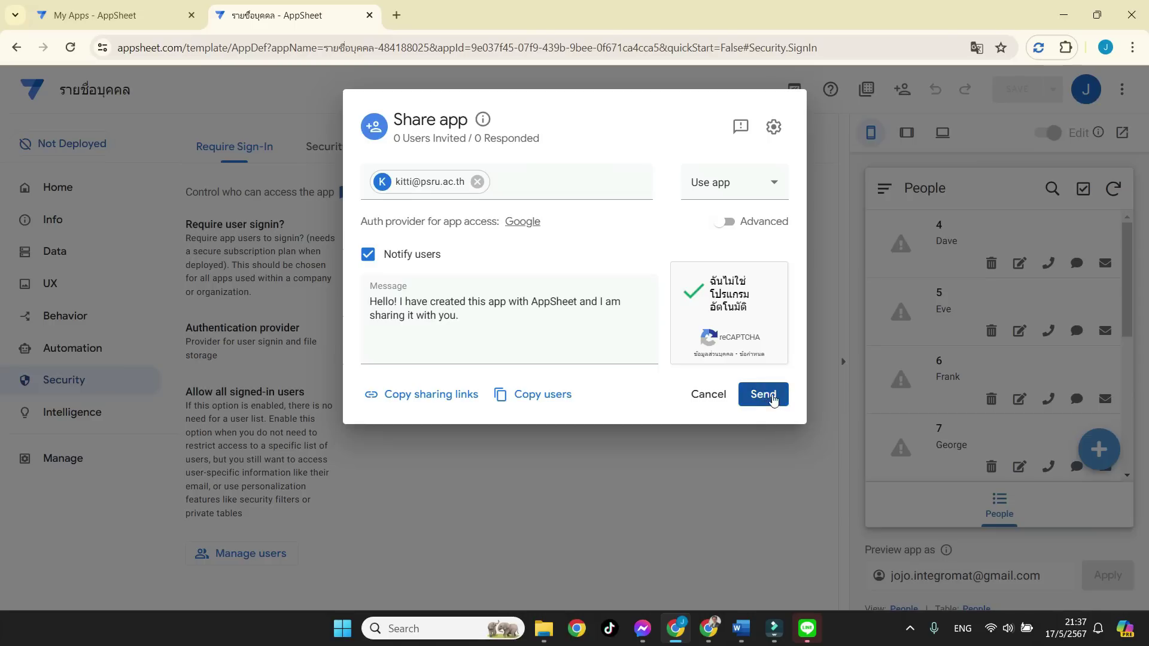
left_click(772, 399)
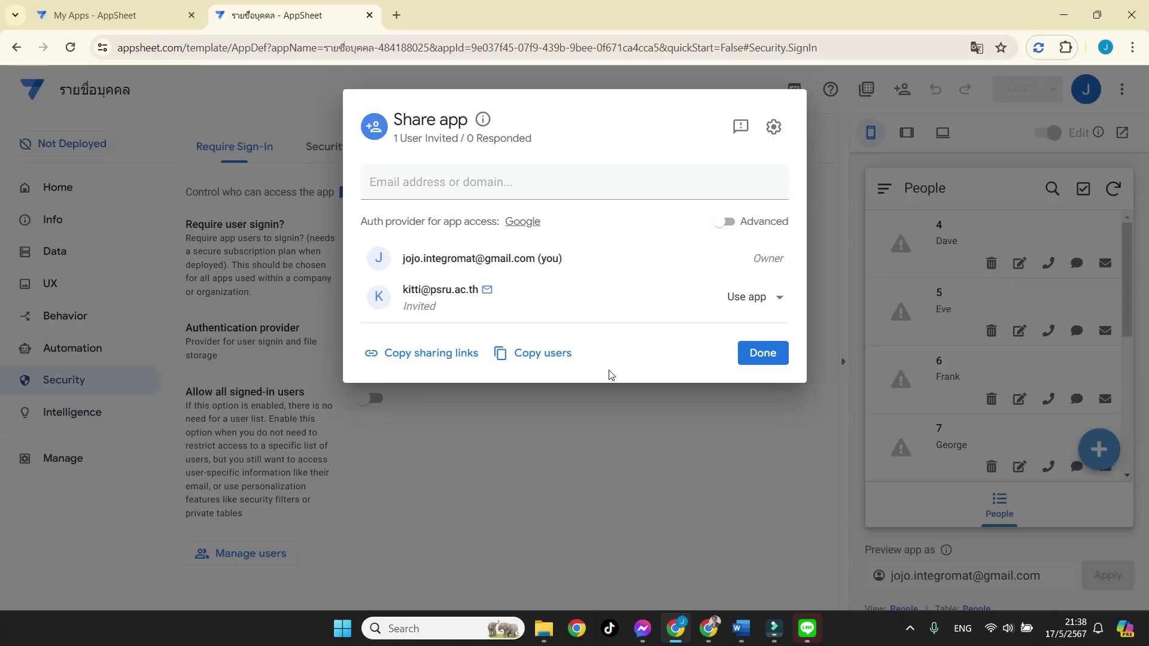
Close the Share app dialog with Done, returning to the Security sign-in settings.
left_click(764, 365)
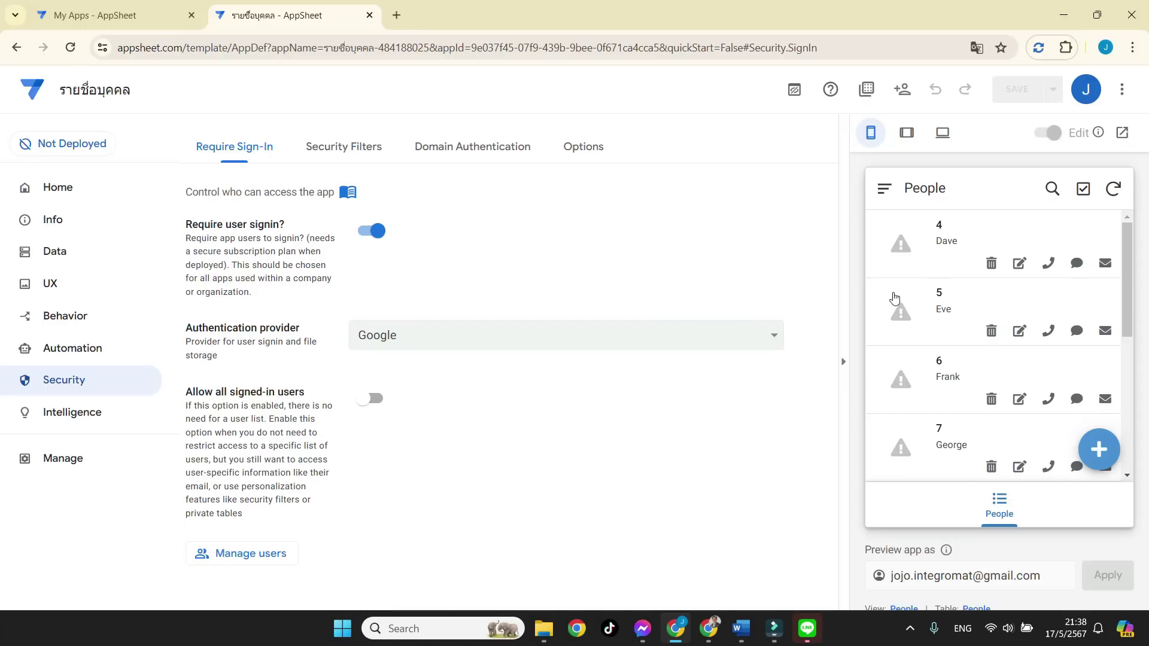
mouse_move(903, 292)
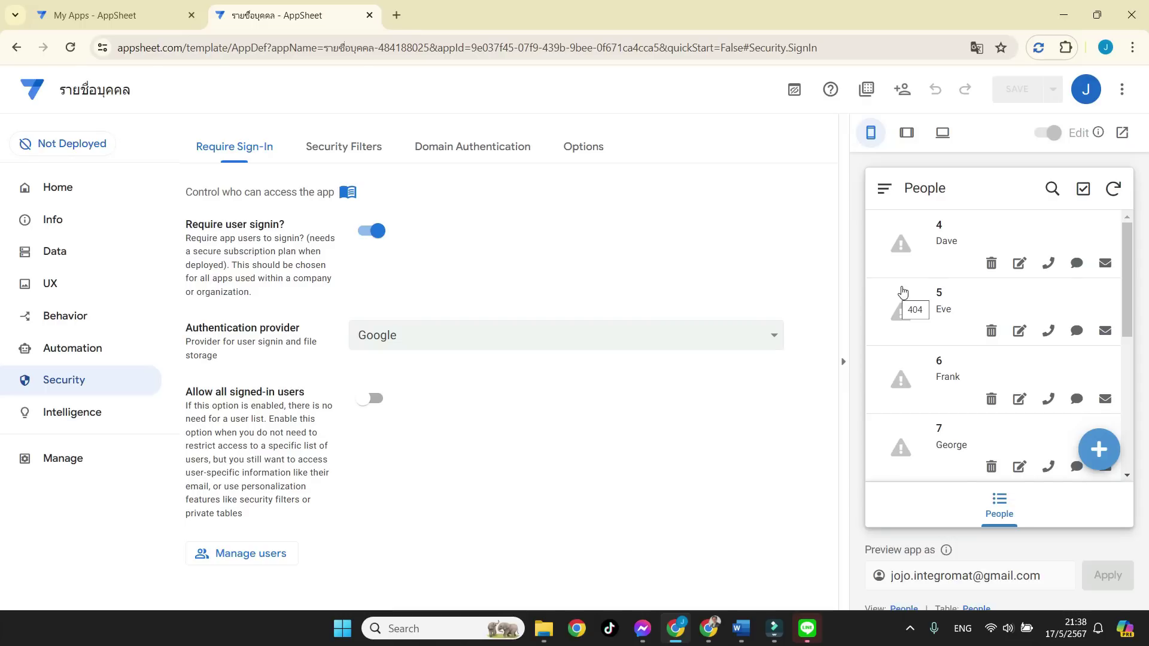